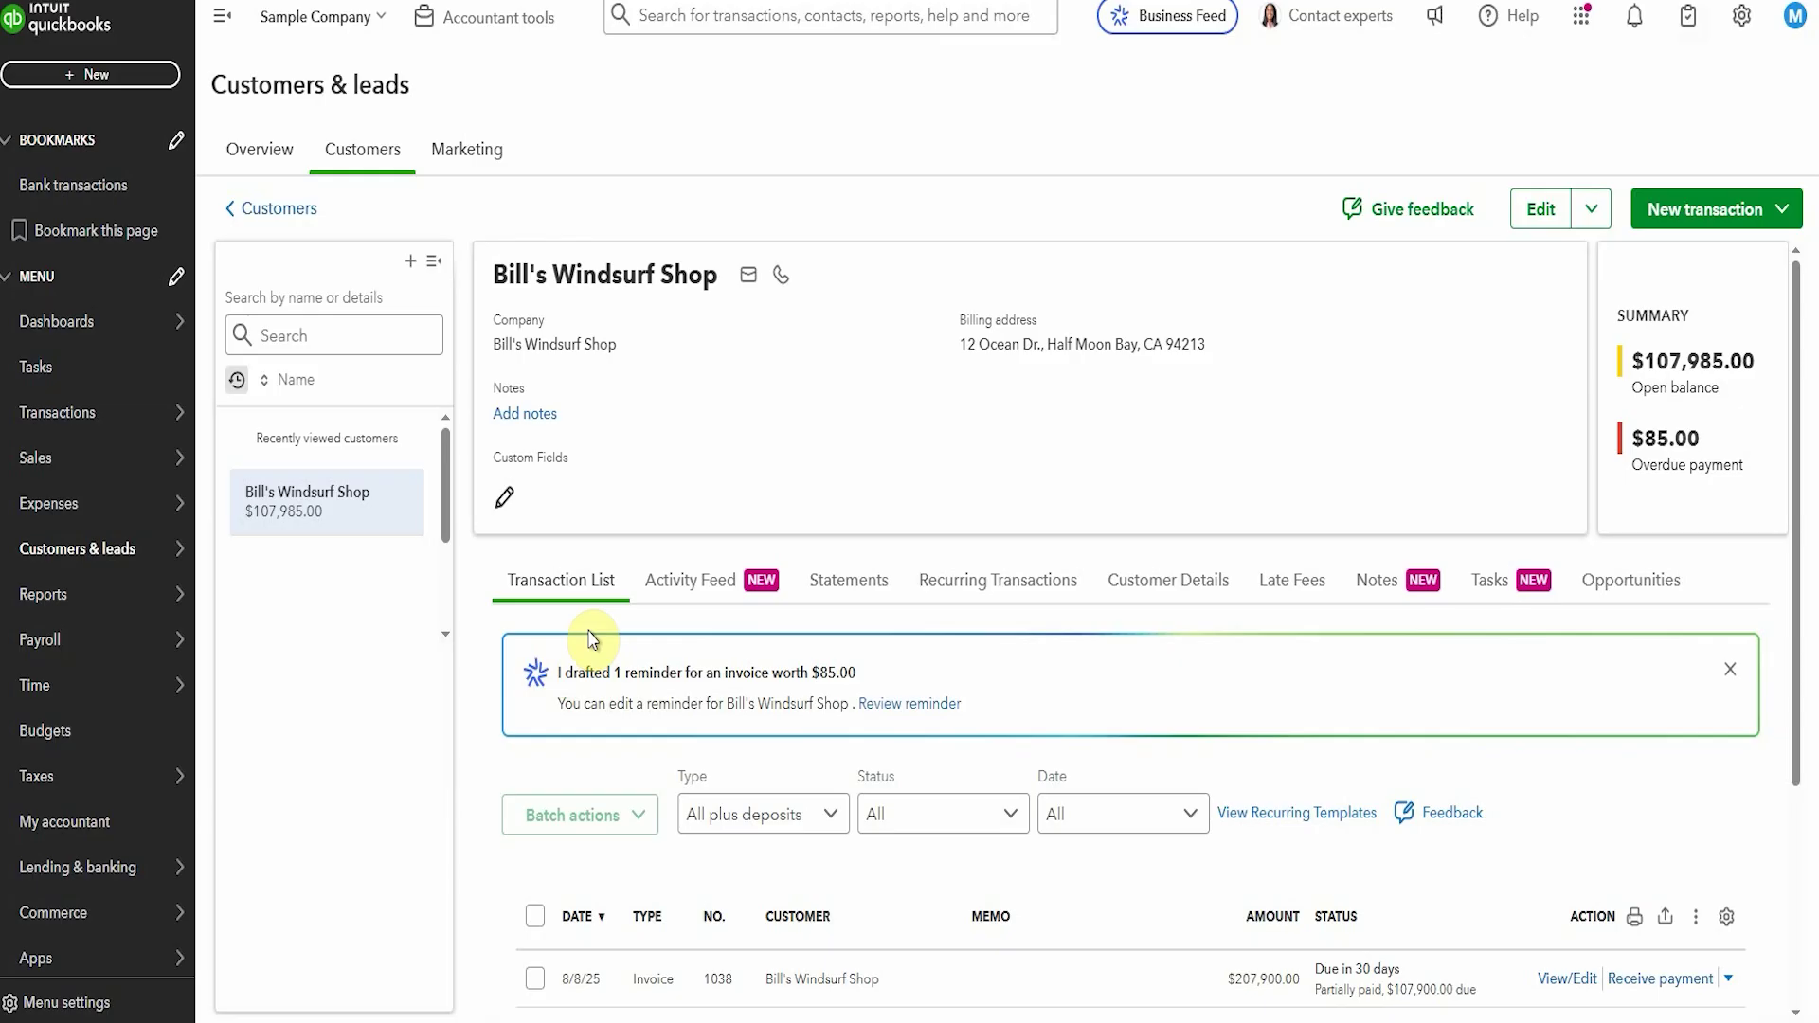
- Open the drafted stern reminder for overdue invoice #1027 and read its subject and message
left_click(885, 720)
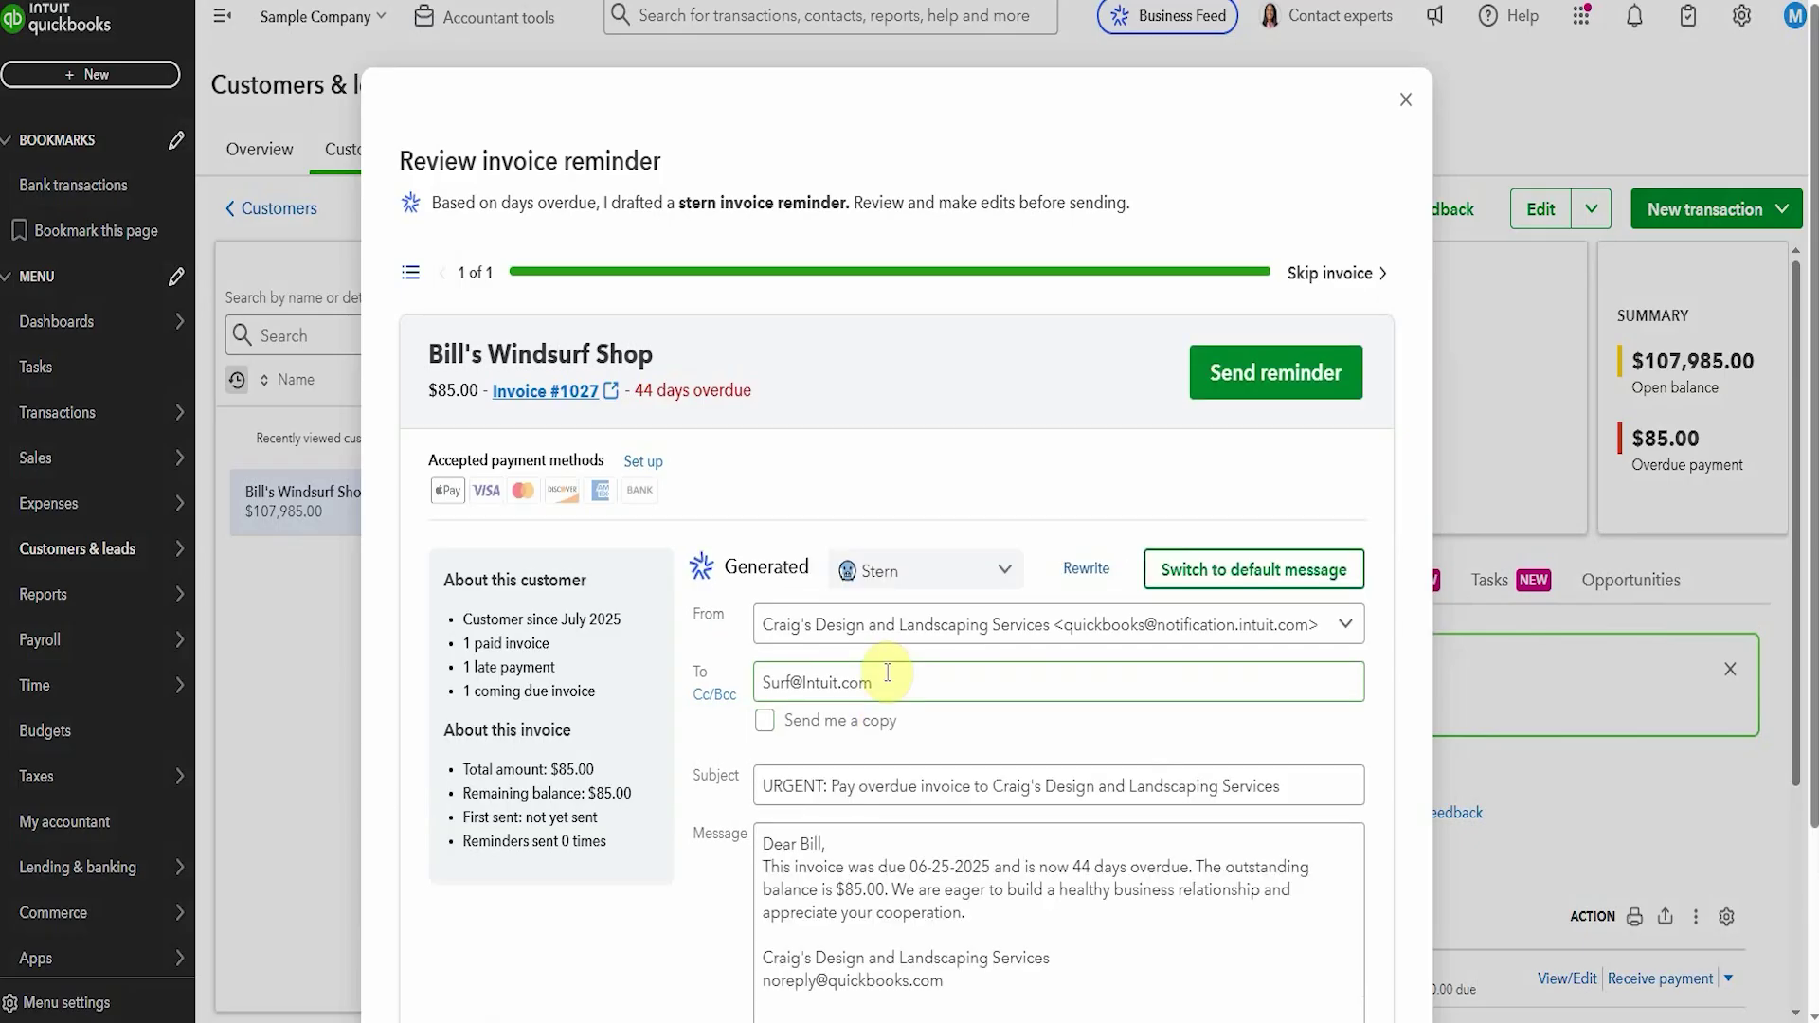
scroll(756, 450, "down", 2)
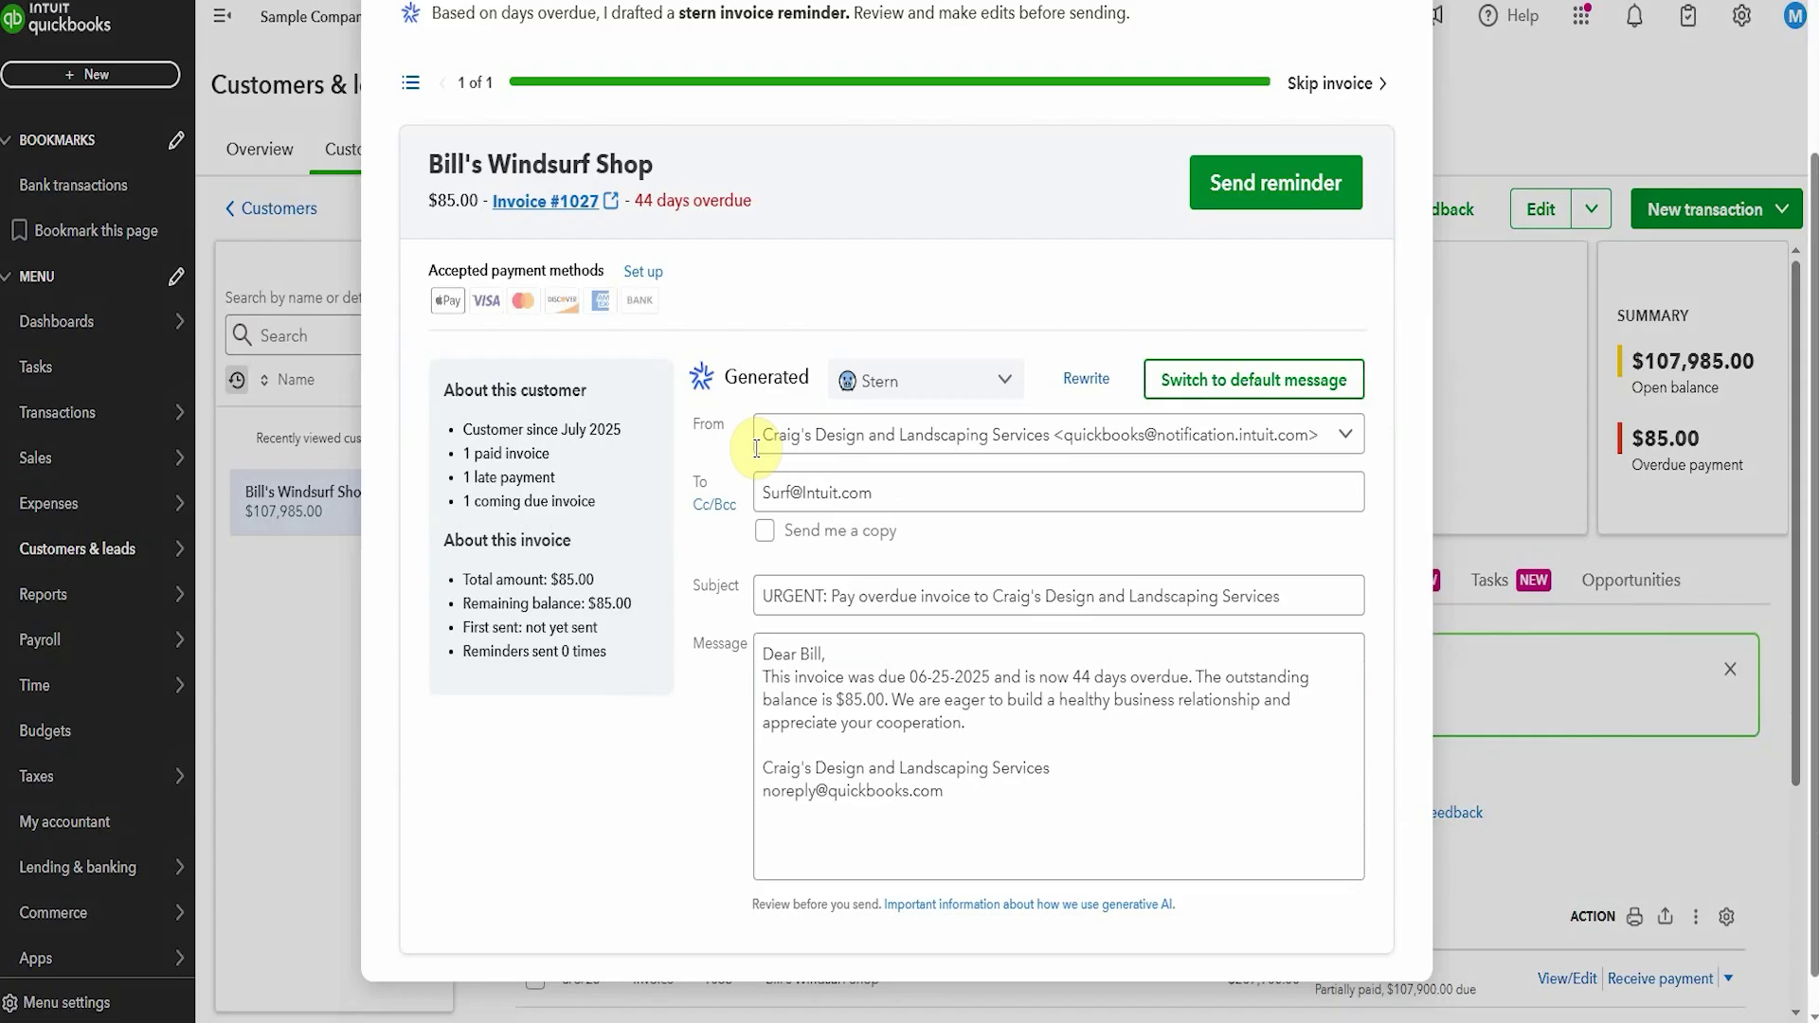
scroll(756, 448, "down", 1)
- Regenerate the reminder message so it closes by asking for prompt attention
left_click(940, 699)
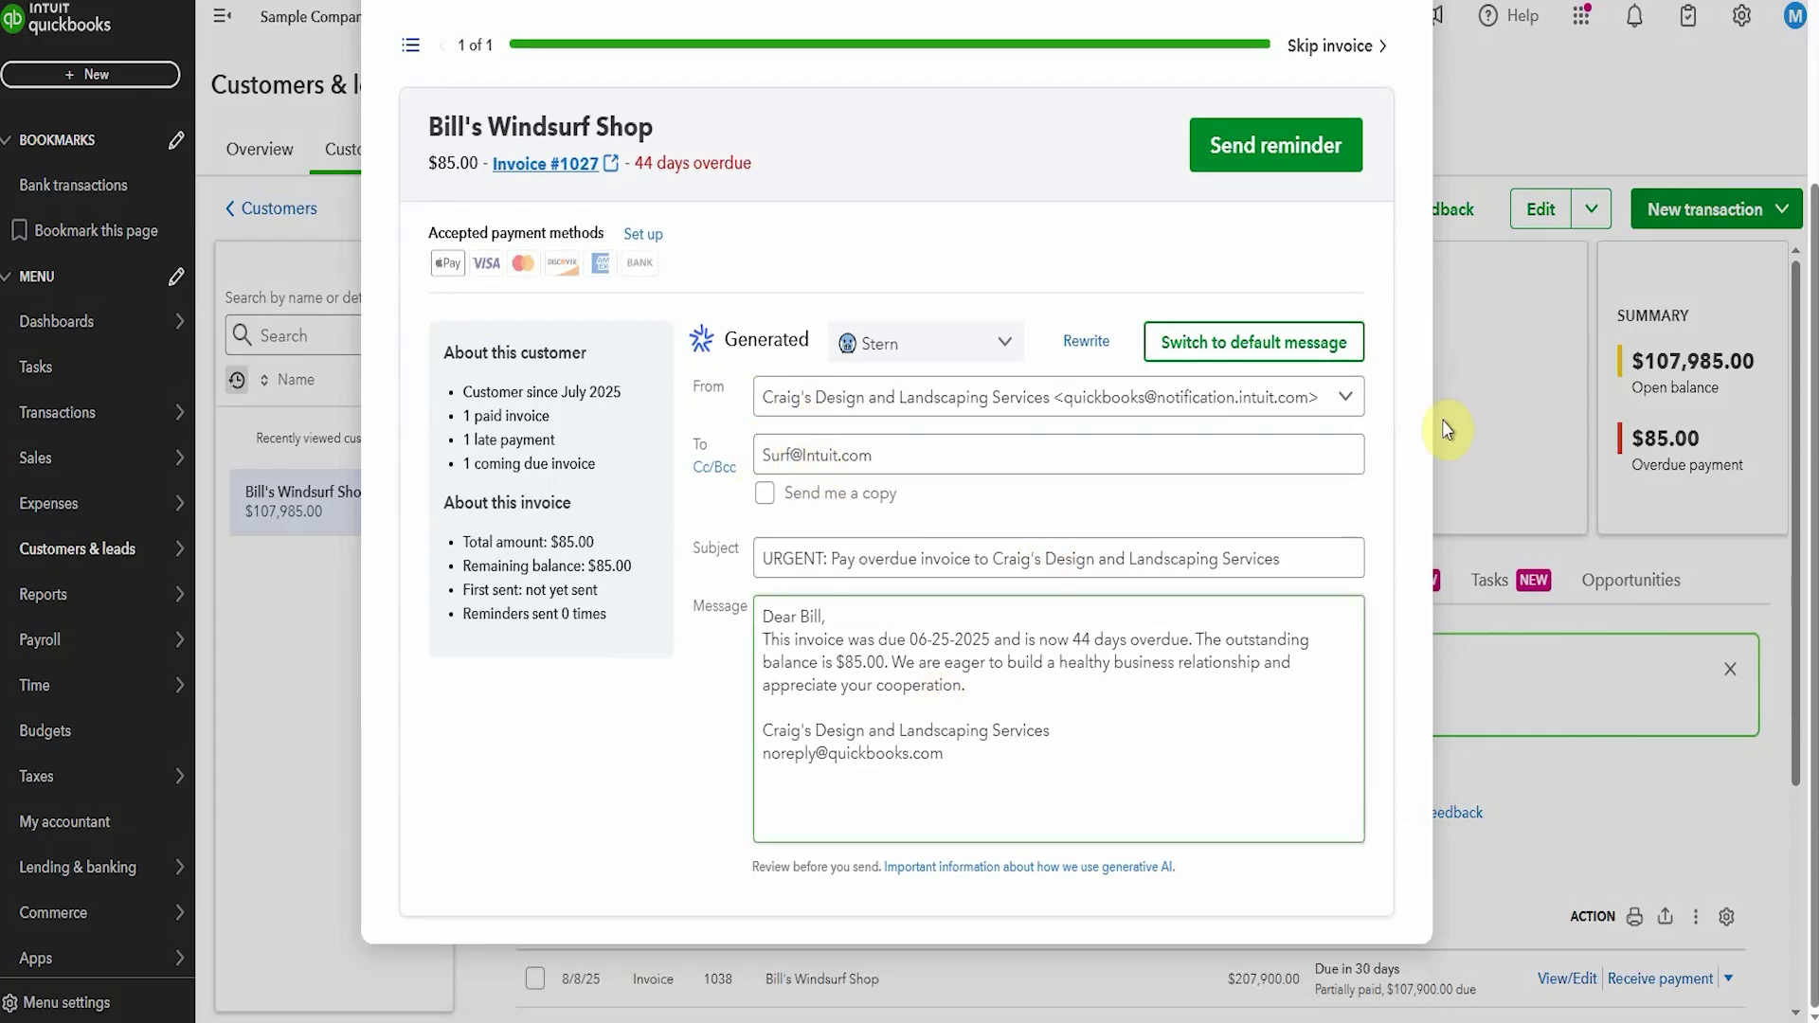
left_click(1209, 350)
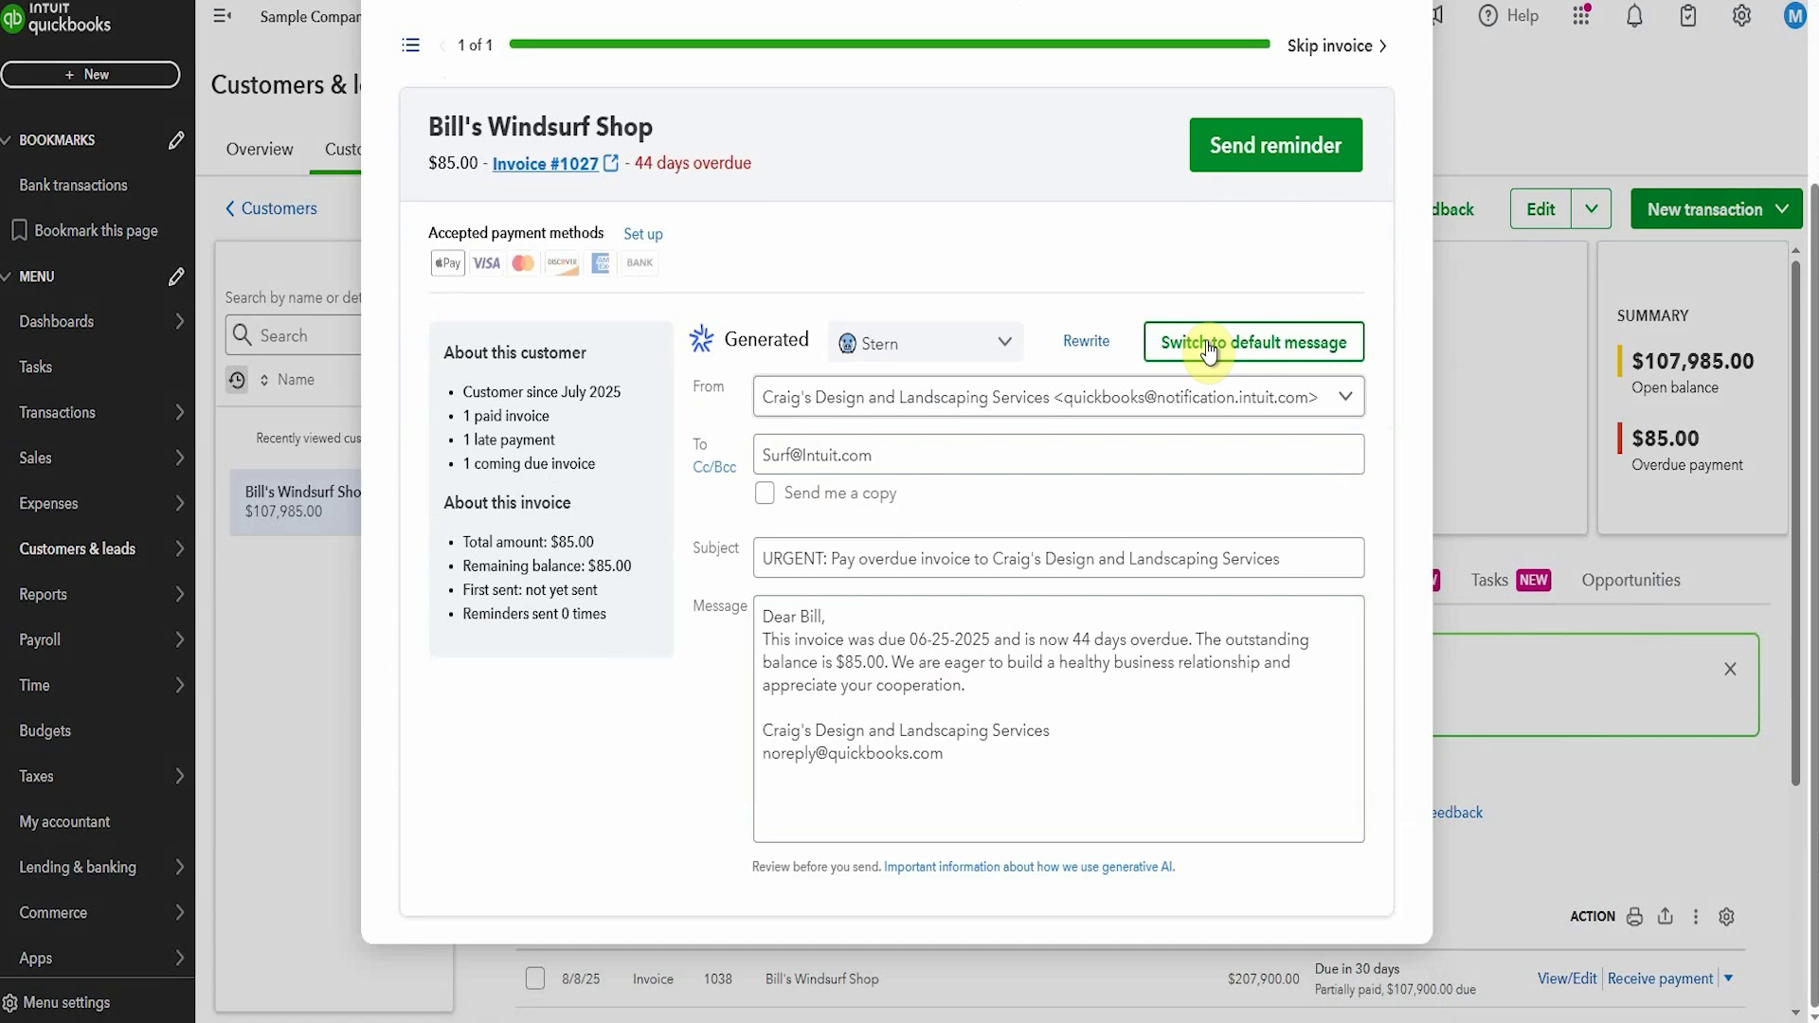
left_click(1071, 344)
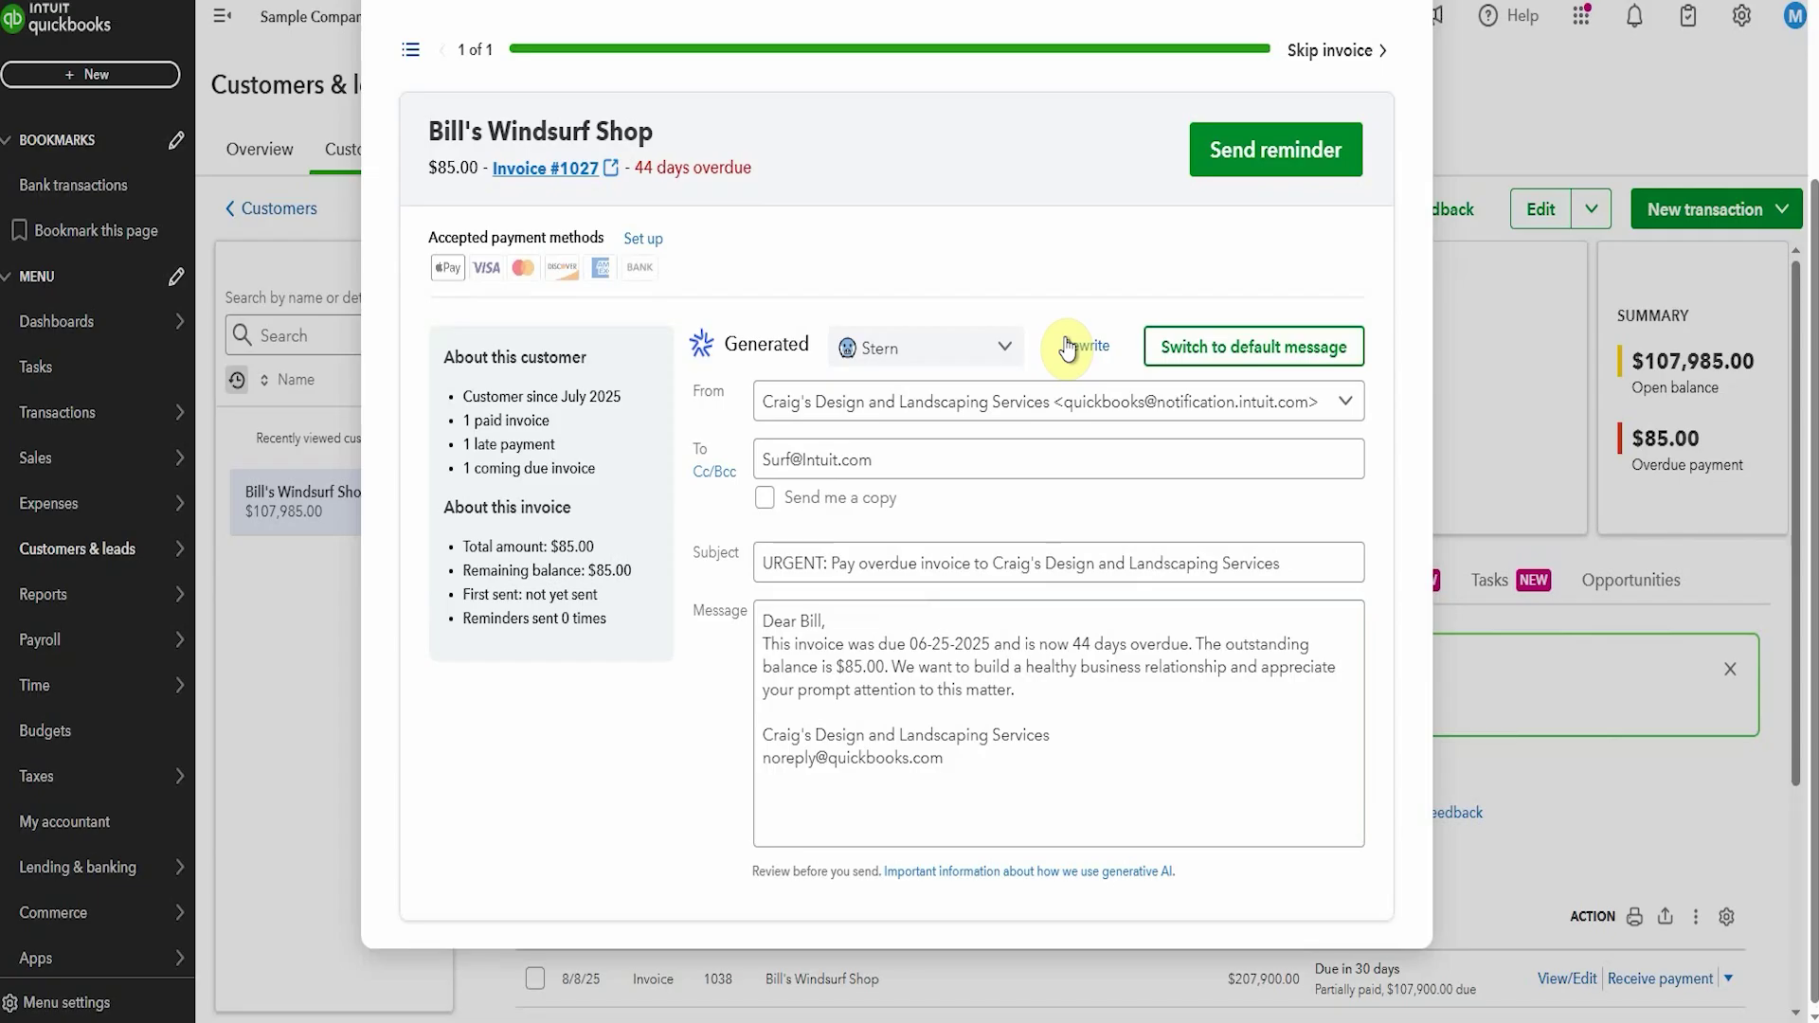
- Regenerate the #1027 reminder message once more for a different wording
left_click(1068, 347)
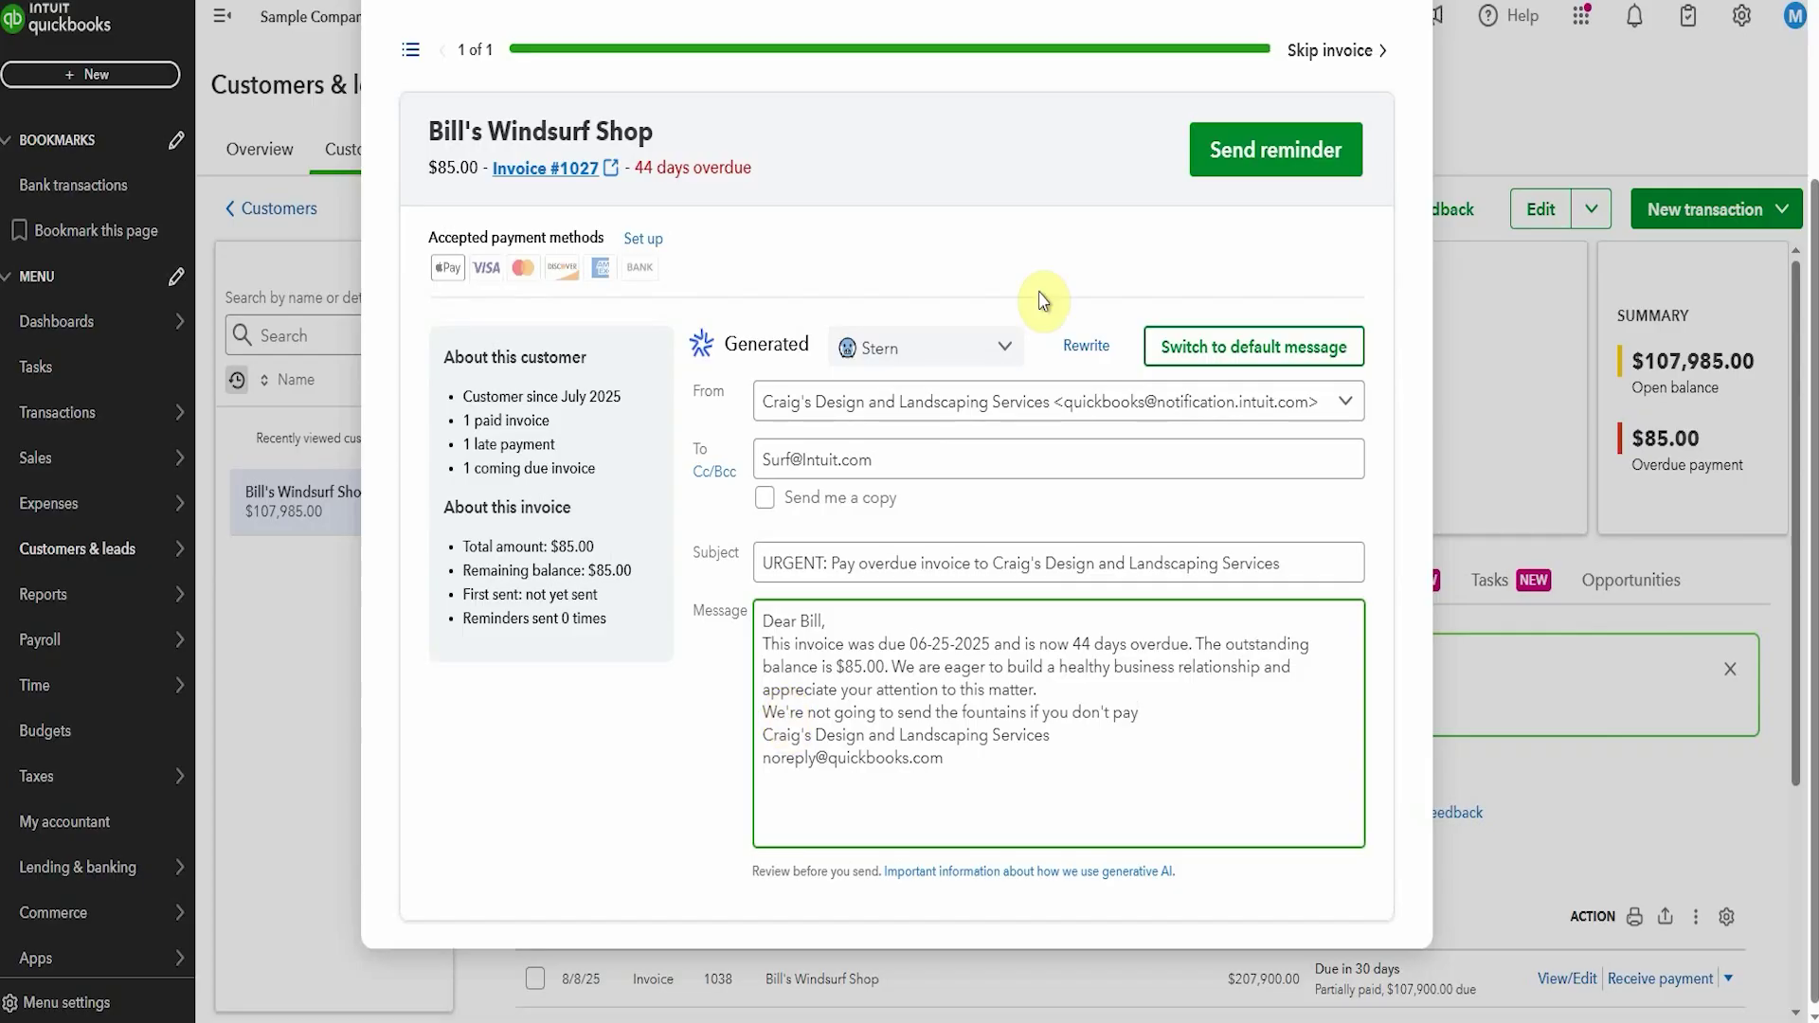
scroll(1237, 263, "up", 3)
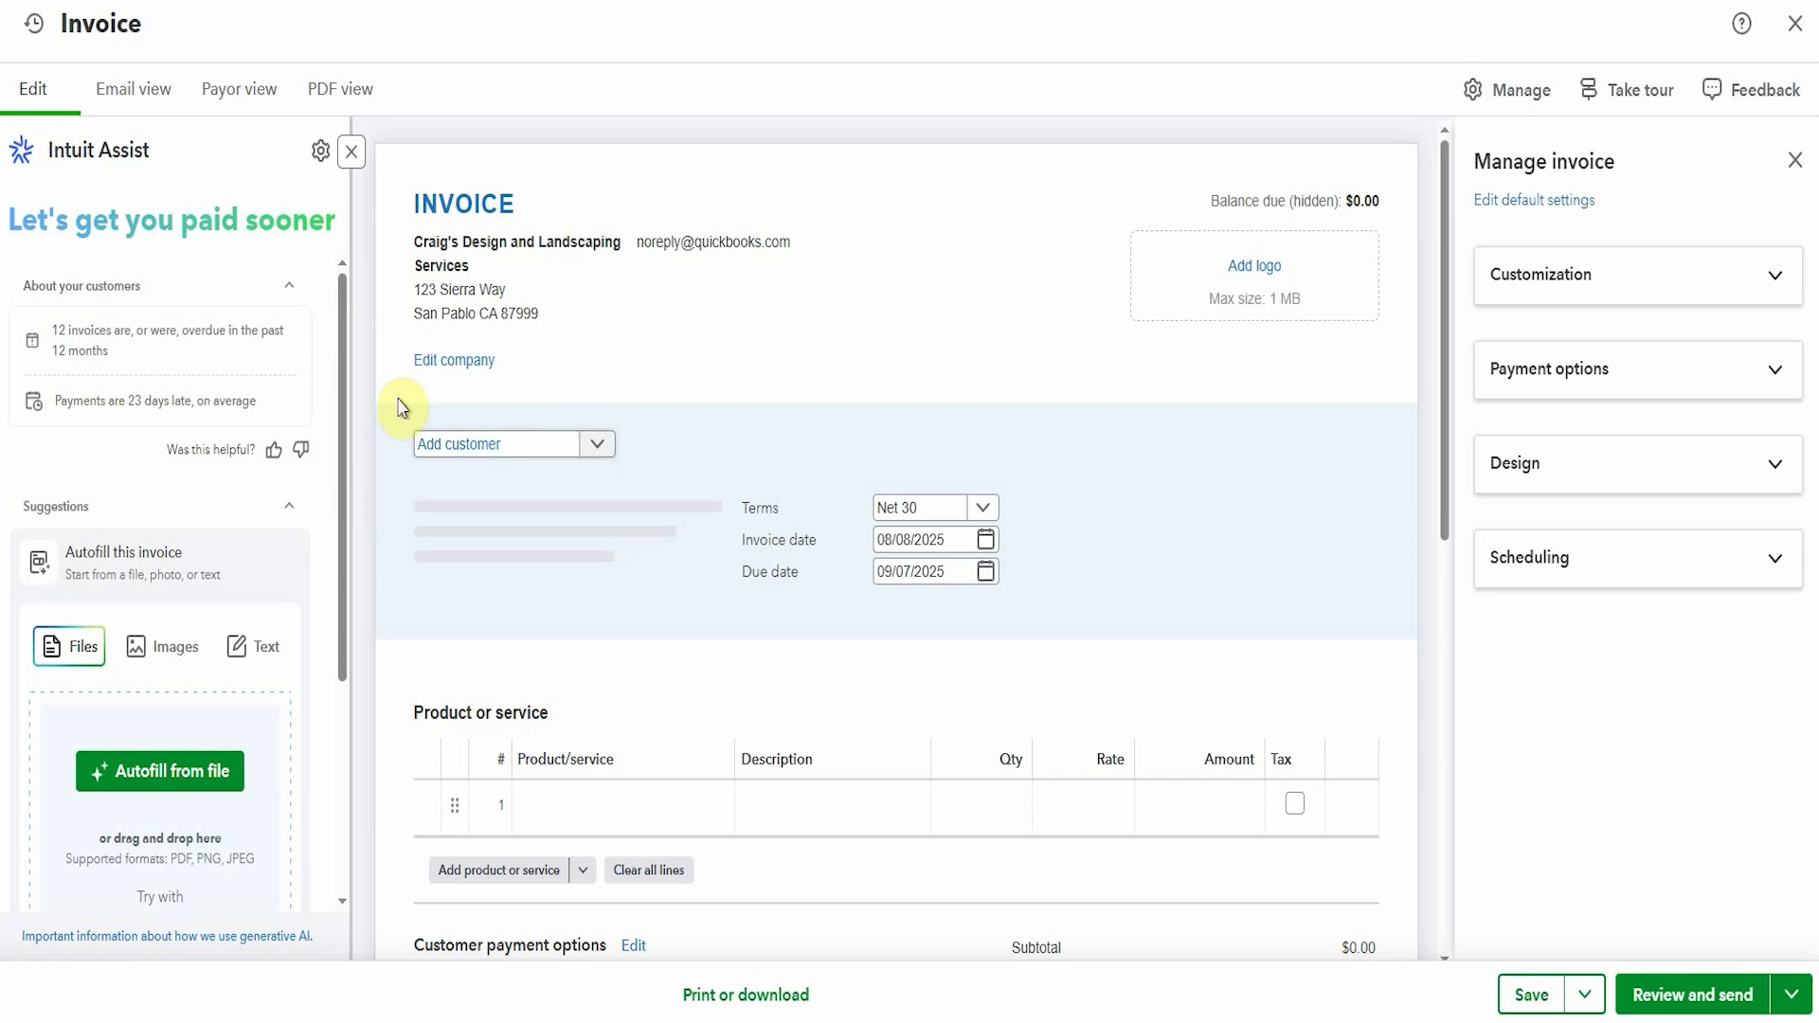
- Switch Intuit Assist's Autofill this invoice to a typed text description
scroll(189, 328, "down", 1)
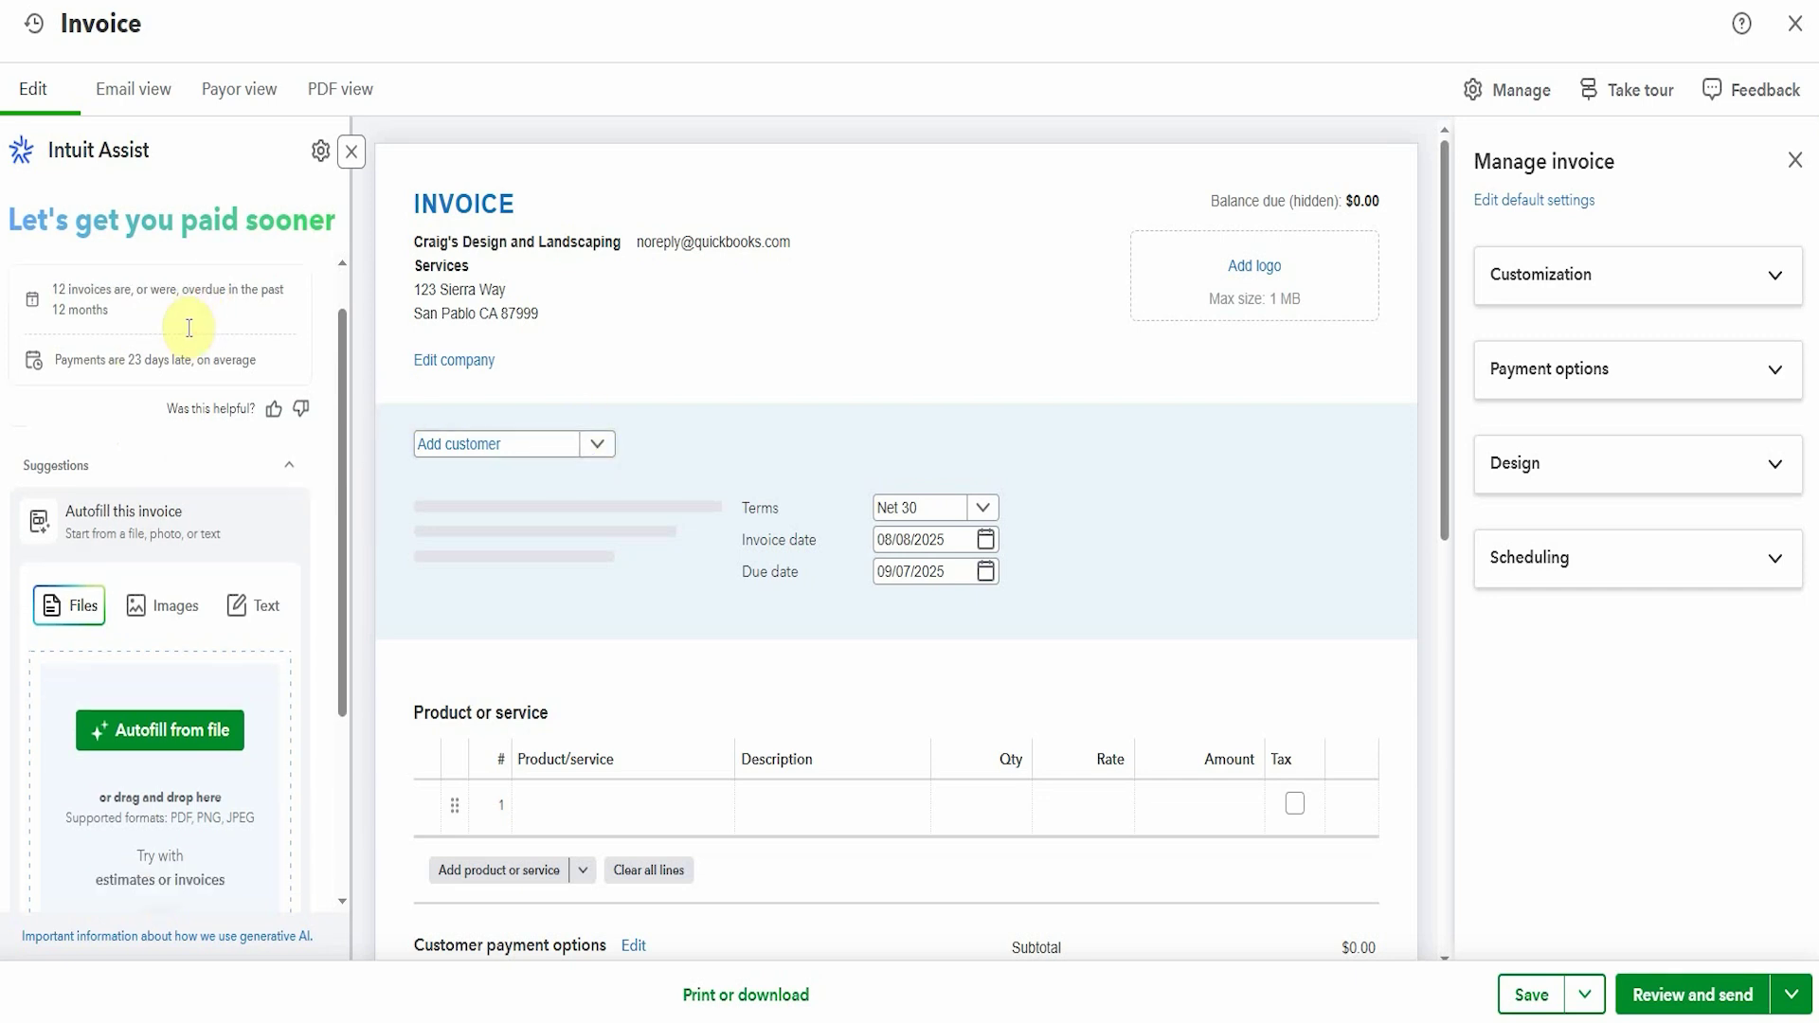
scroll(190, 328, "down", 3)
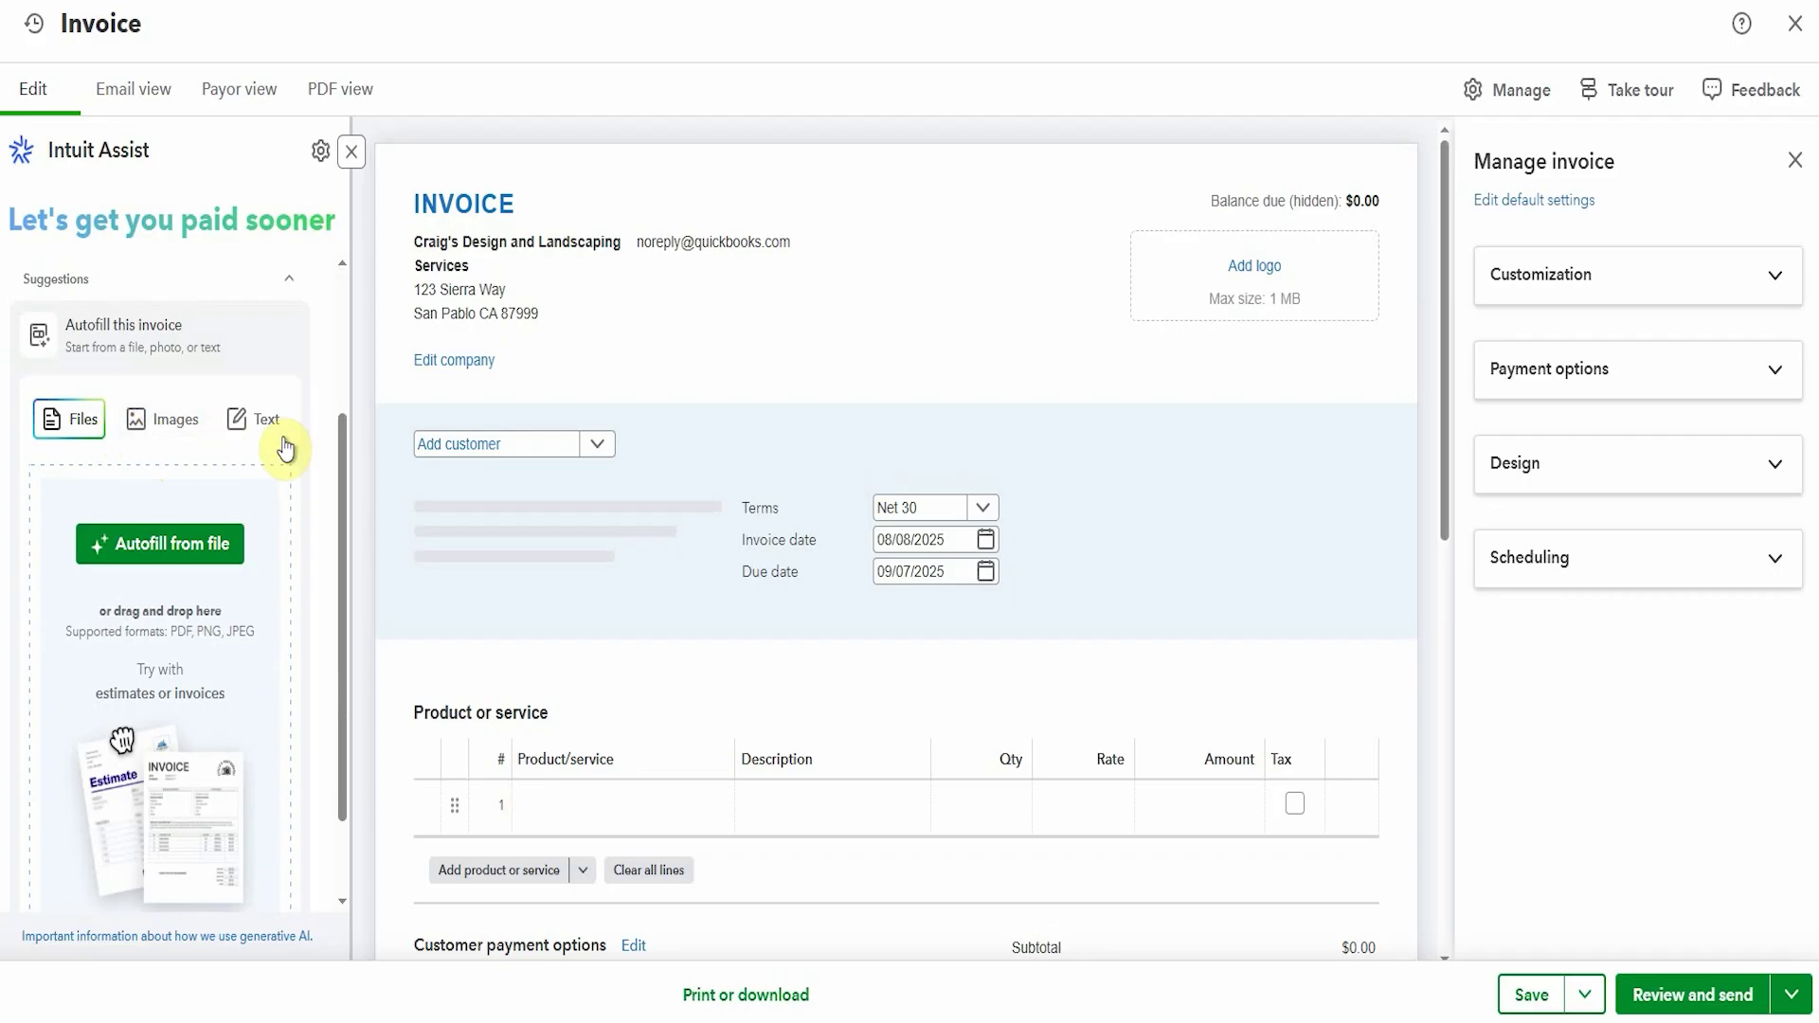
left_click(260, 417)
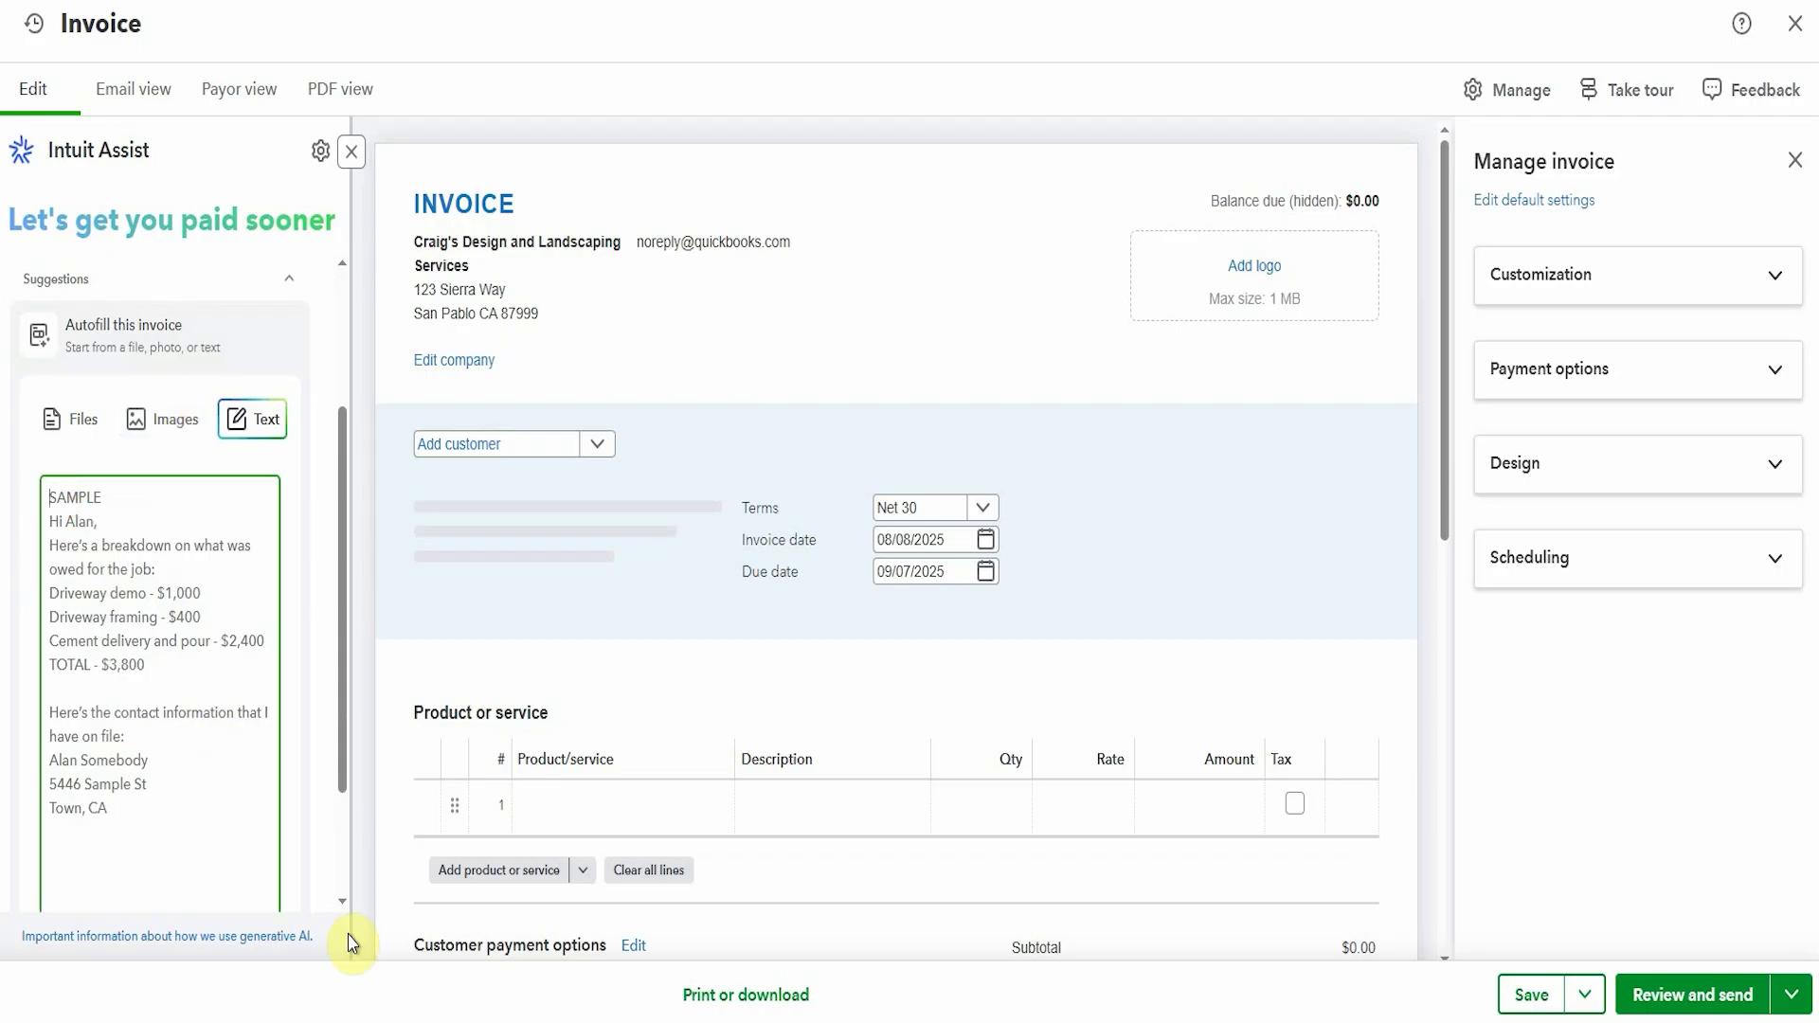
- Autofill the invoice from the request 'please invoice Bills windsurf for 12 fountains and rocks'
type("please invoice Bills windsu")
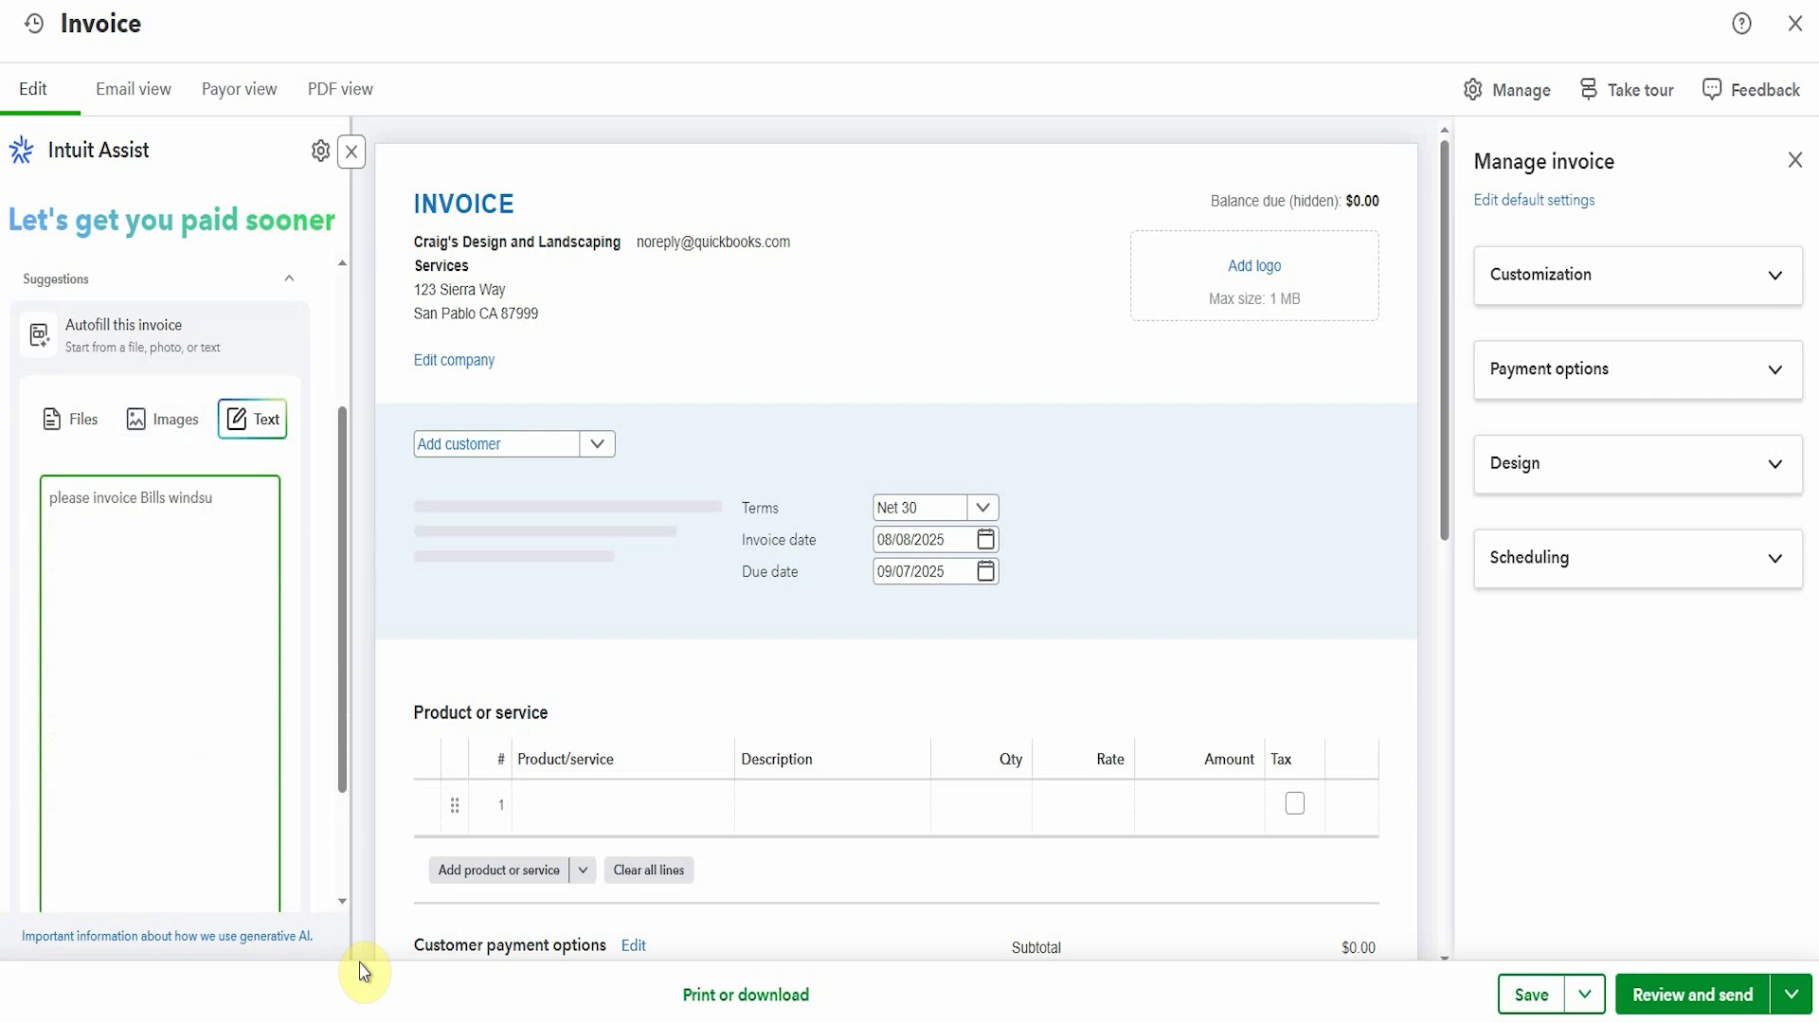
type("rf for 12 fountains and rocks")
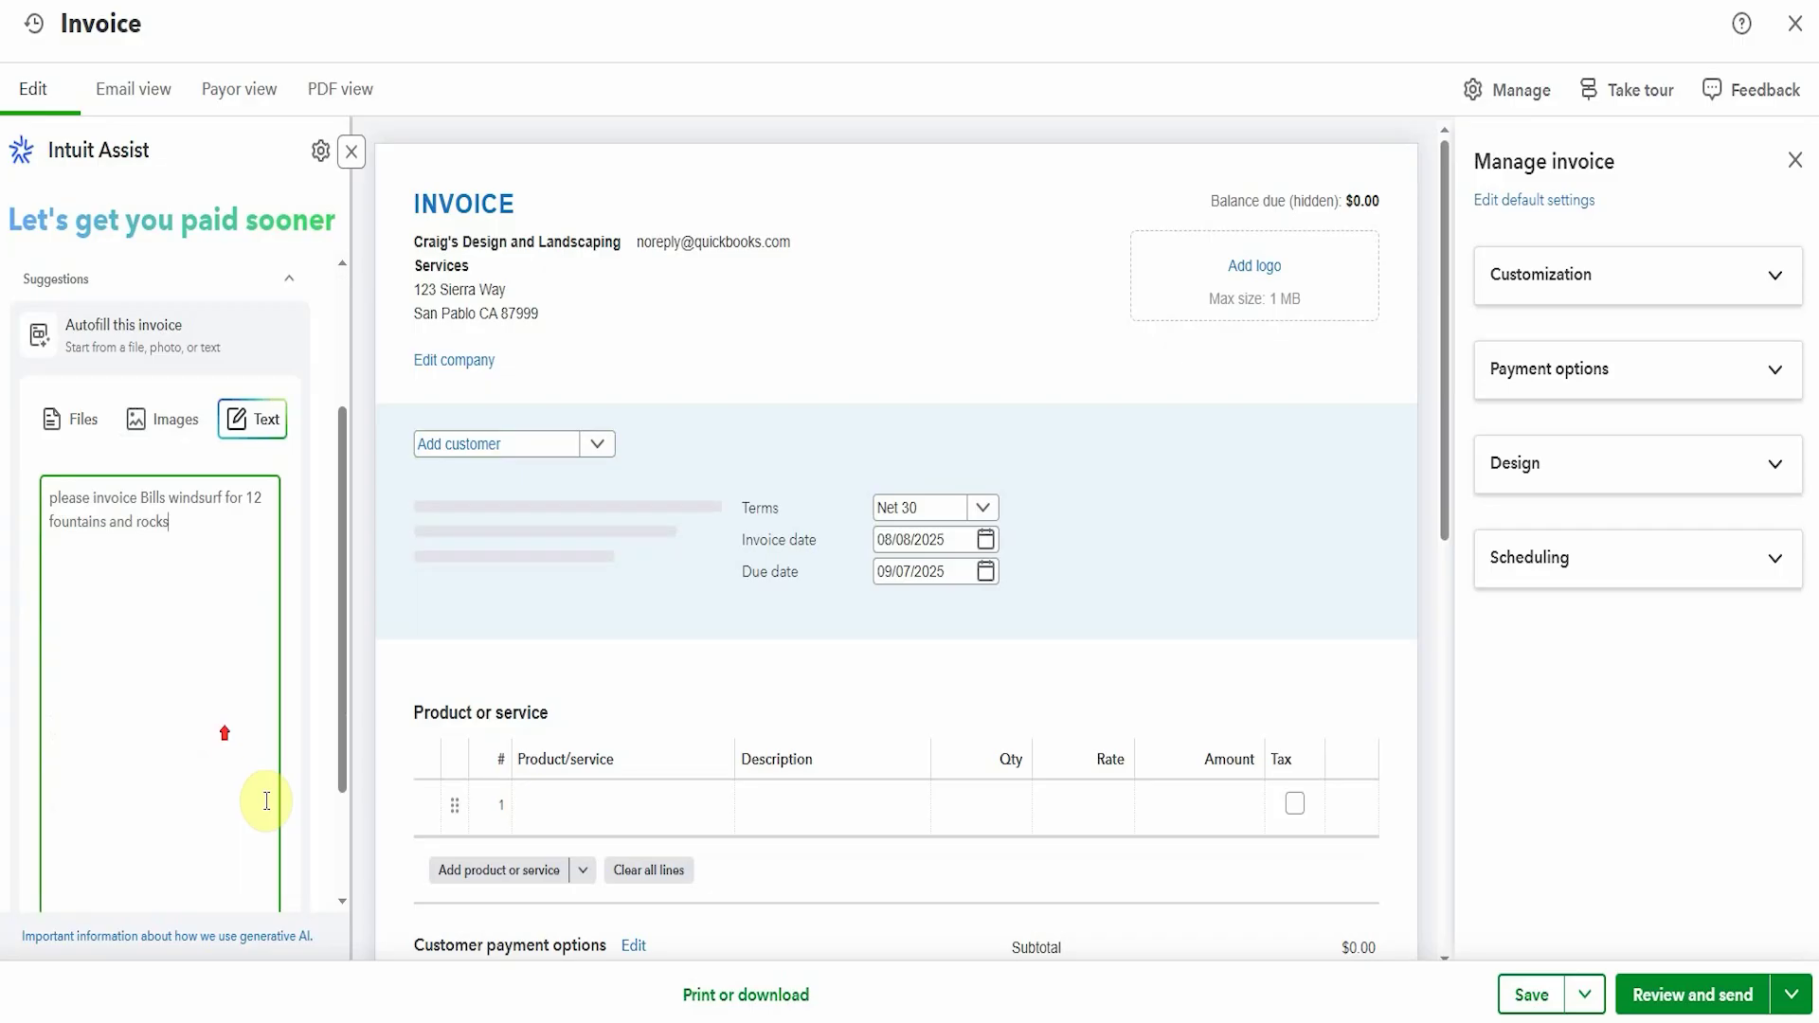
scroll(266, 801, "down", 2)
left_click(110, 832)
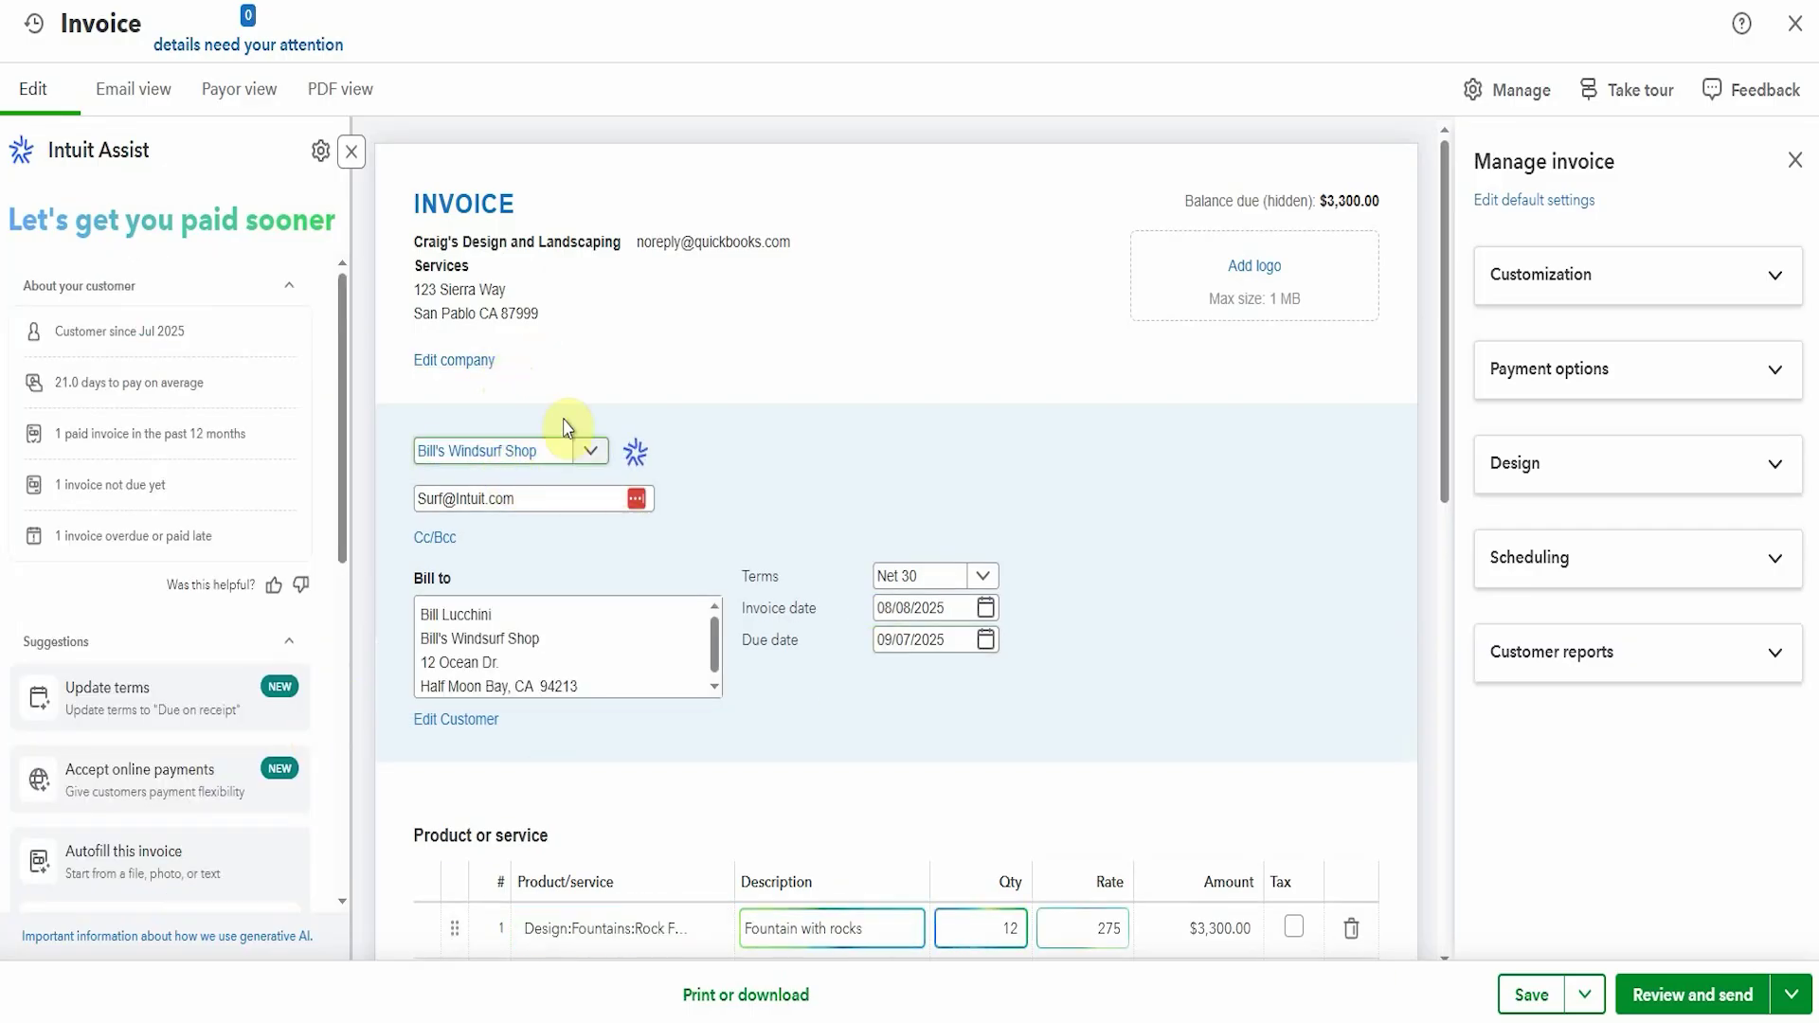
- Check the autofilled line: 12 Fountain with rocks at 275, totalling $3,300.00
scroll(542, 452, "down", 3)
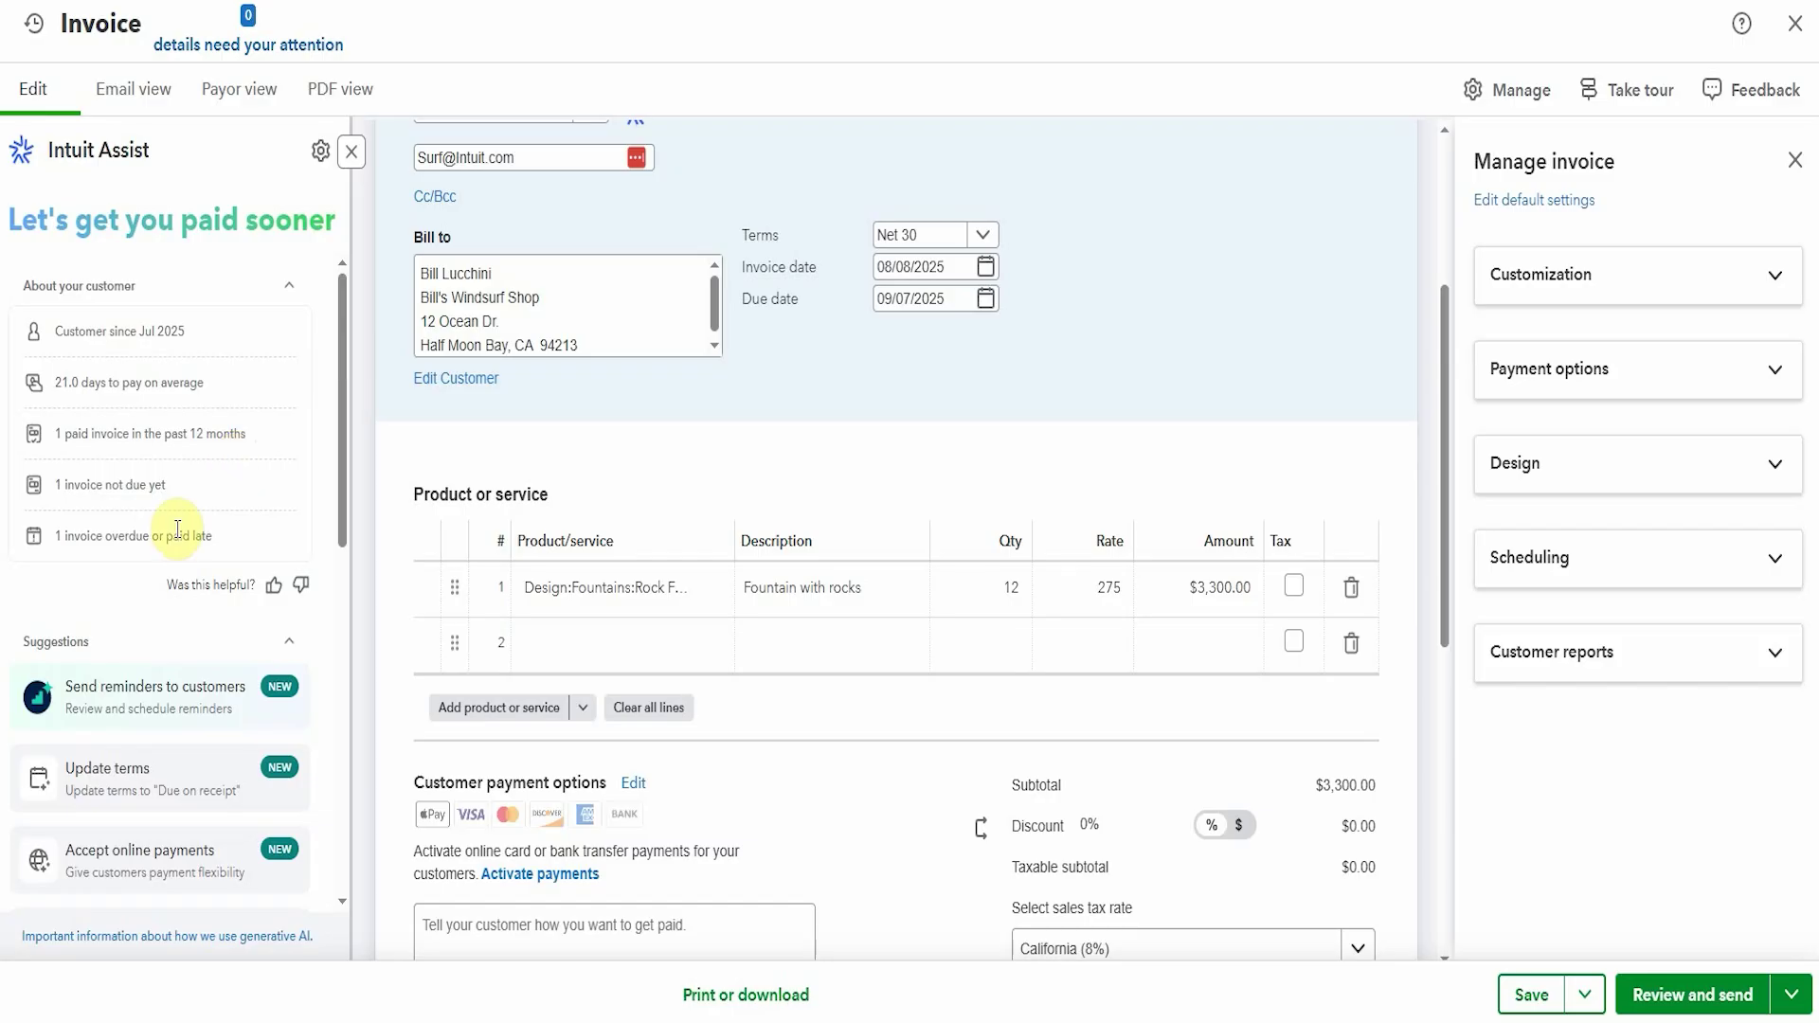
- Add a second line, Design:Fountains:Concrete, qty 1 at rate 500, raising the subtotal to $3,800.00
scroll(142, 483, "down", 3)
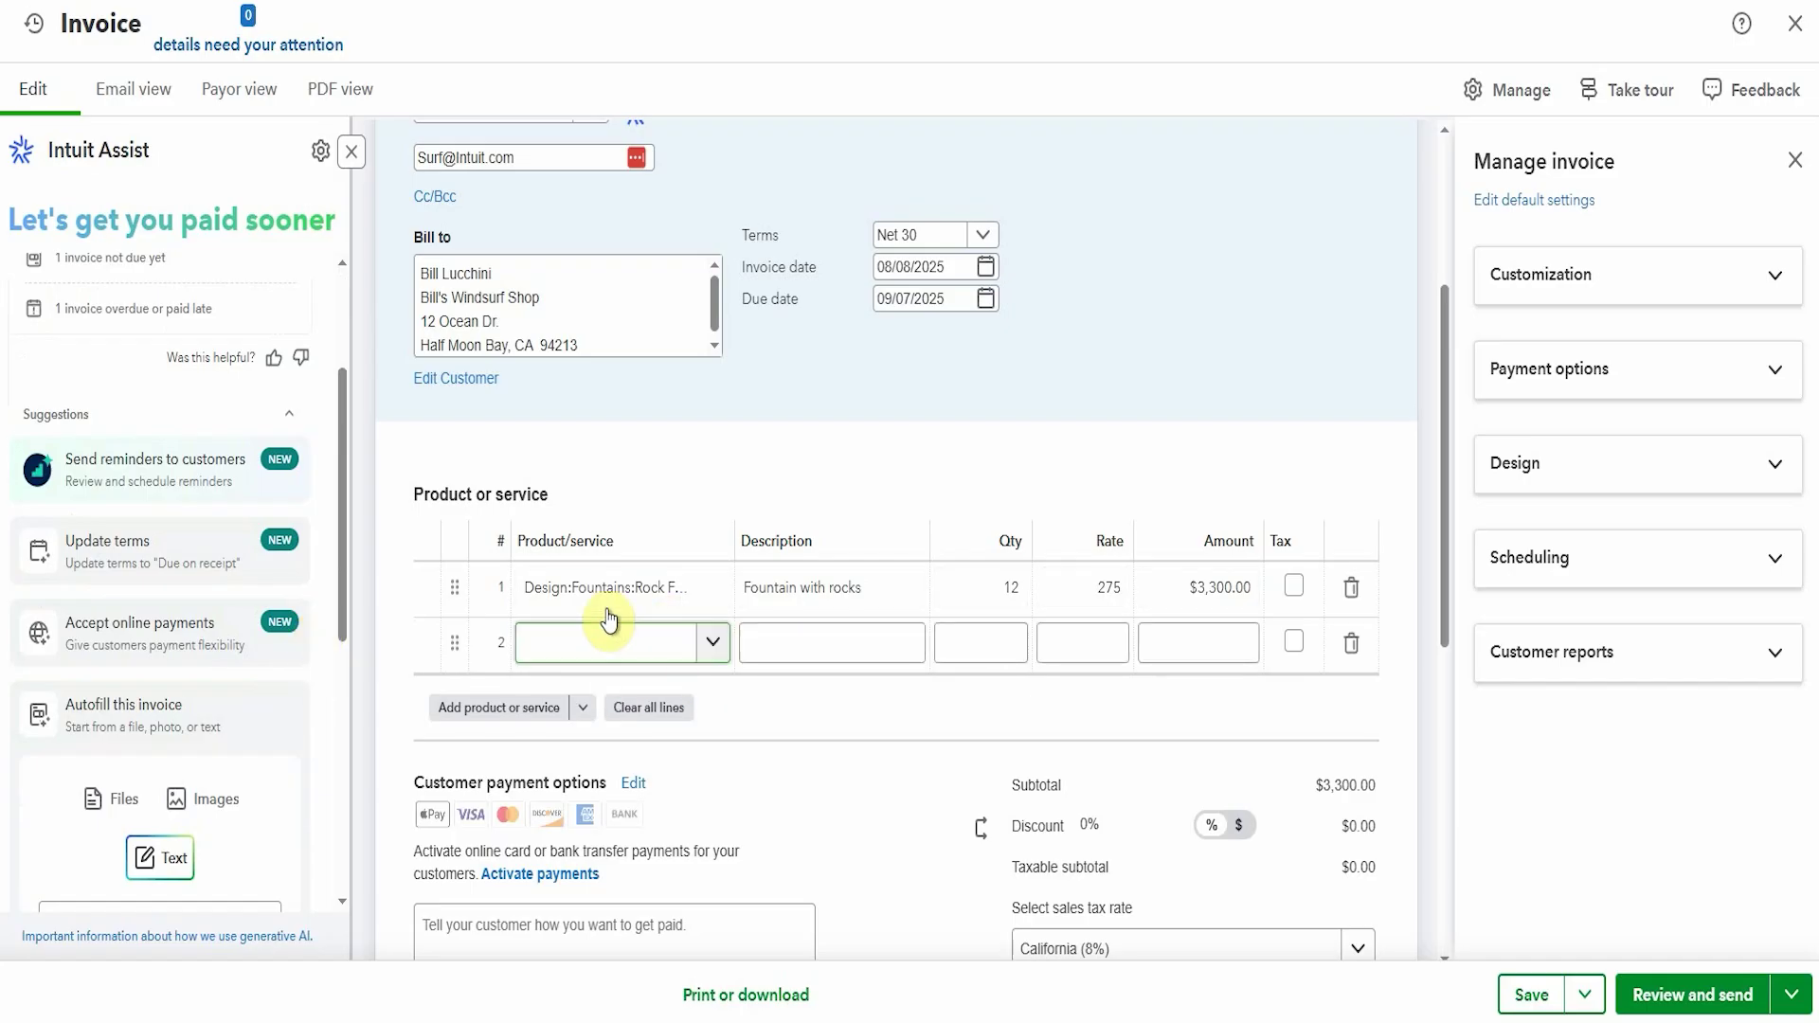
left_click(627, 644)
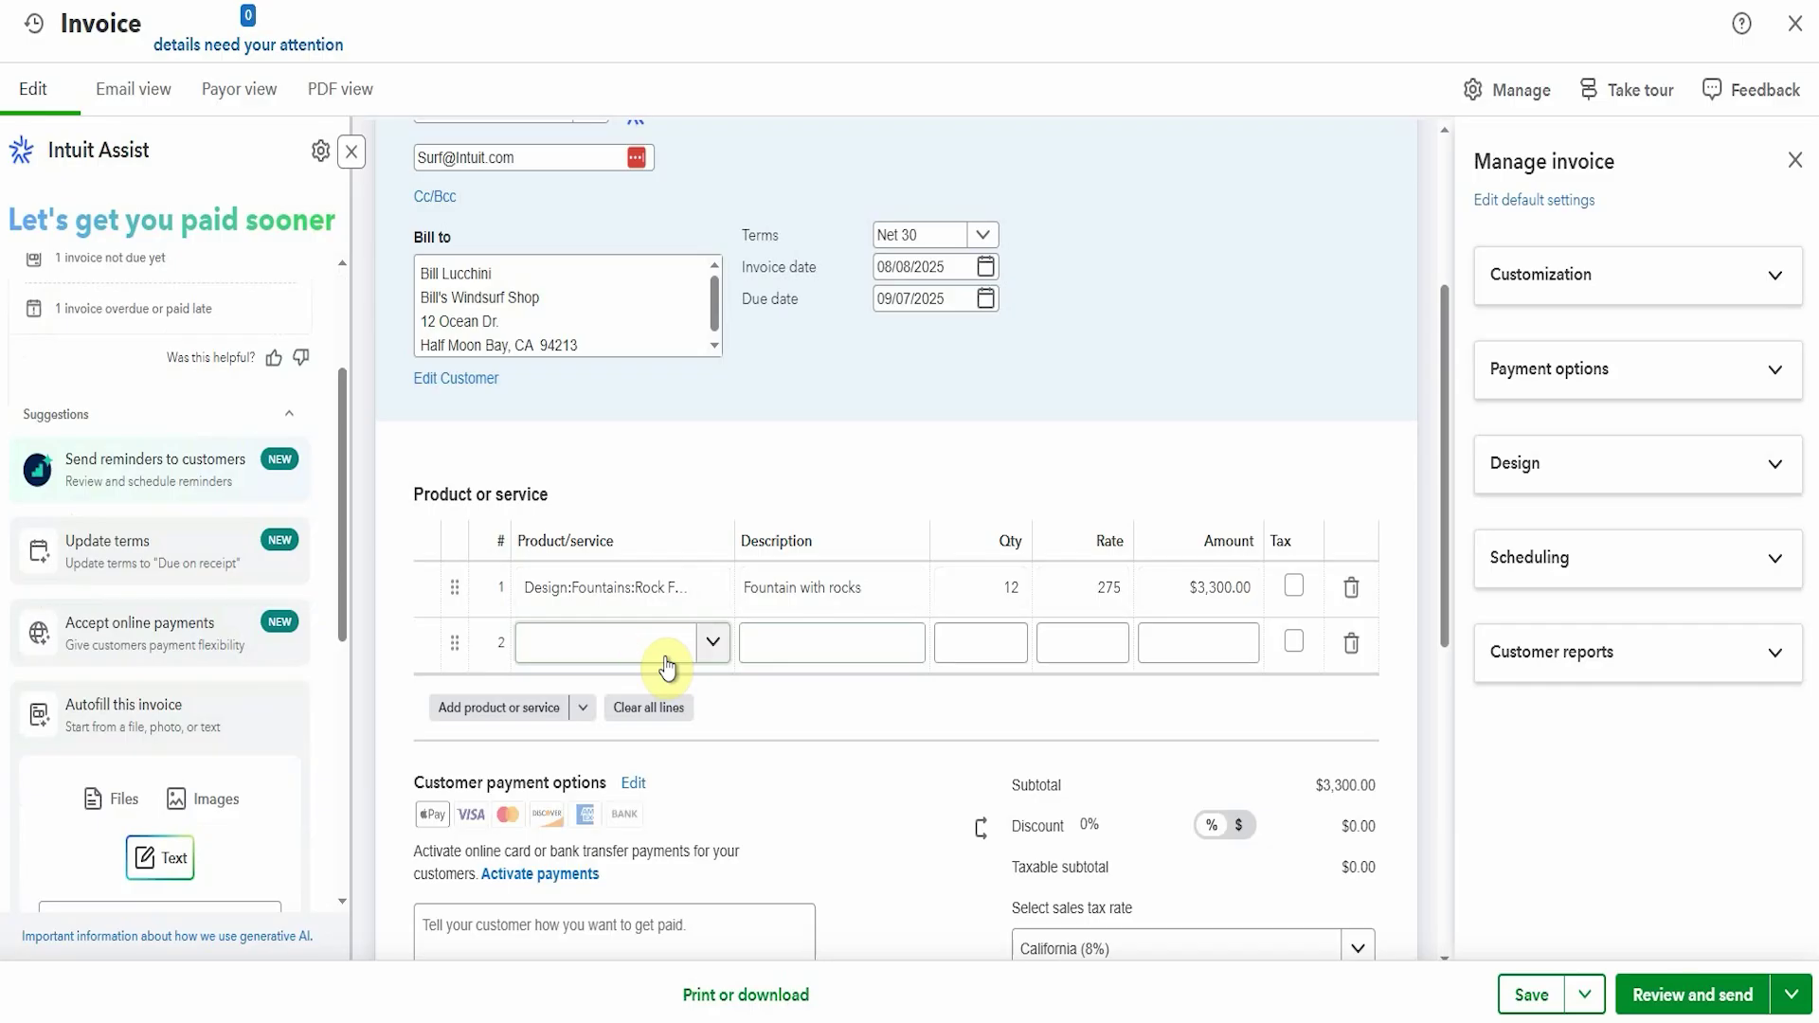
type("rock")
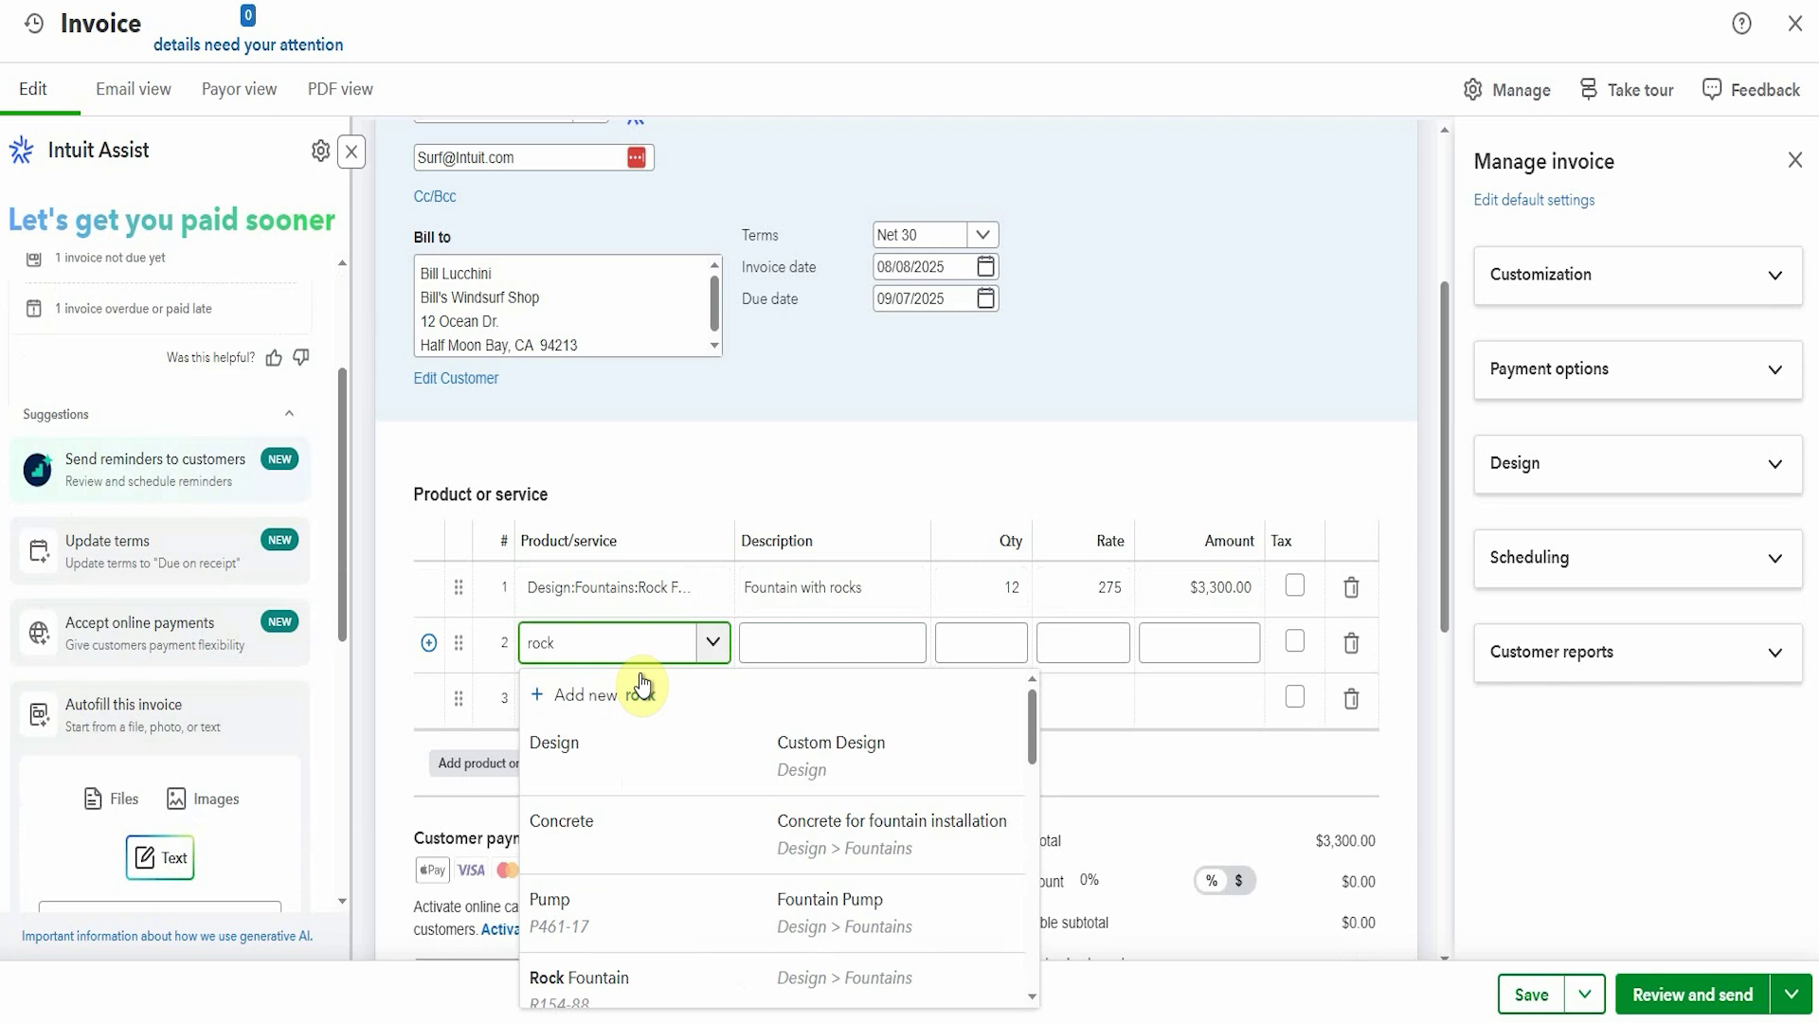
key("BackSpace")
key("BackSpace")
key("BackSpace")
key("BackSpace")
left_click(642, 839)
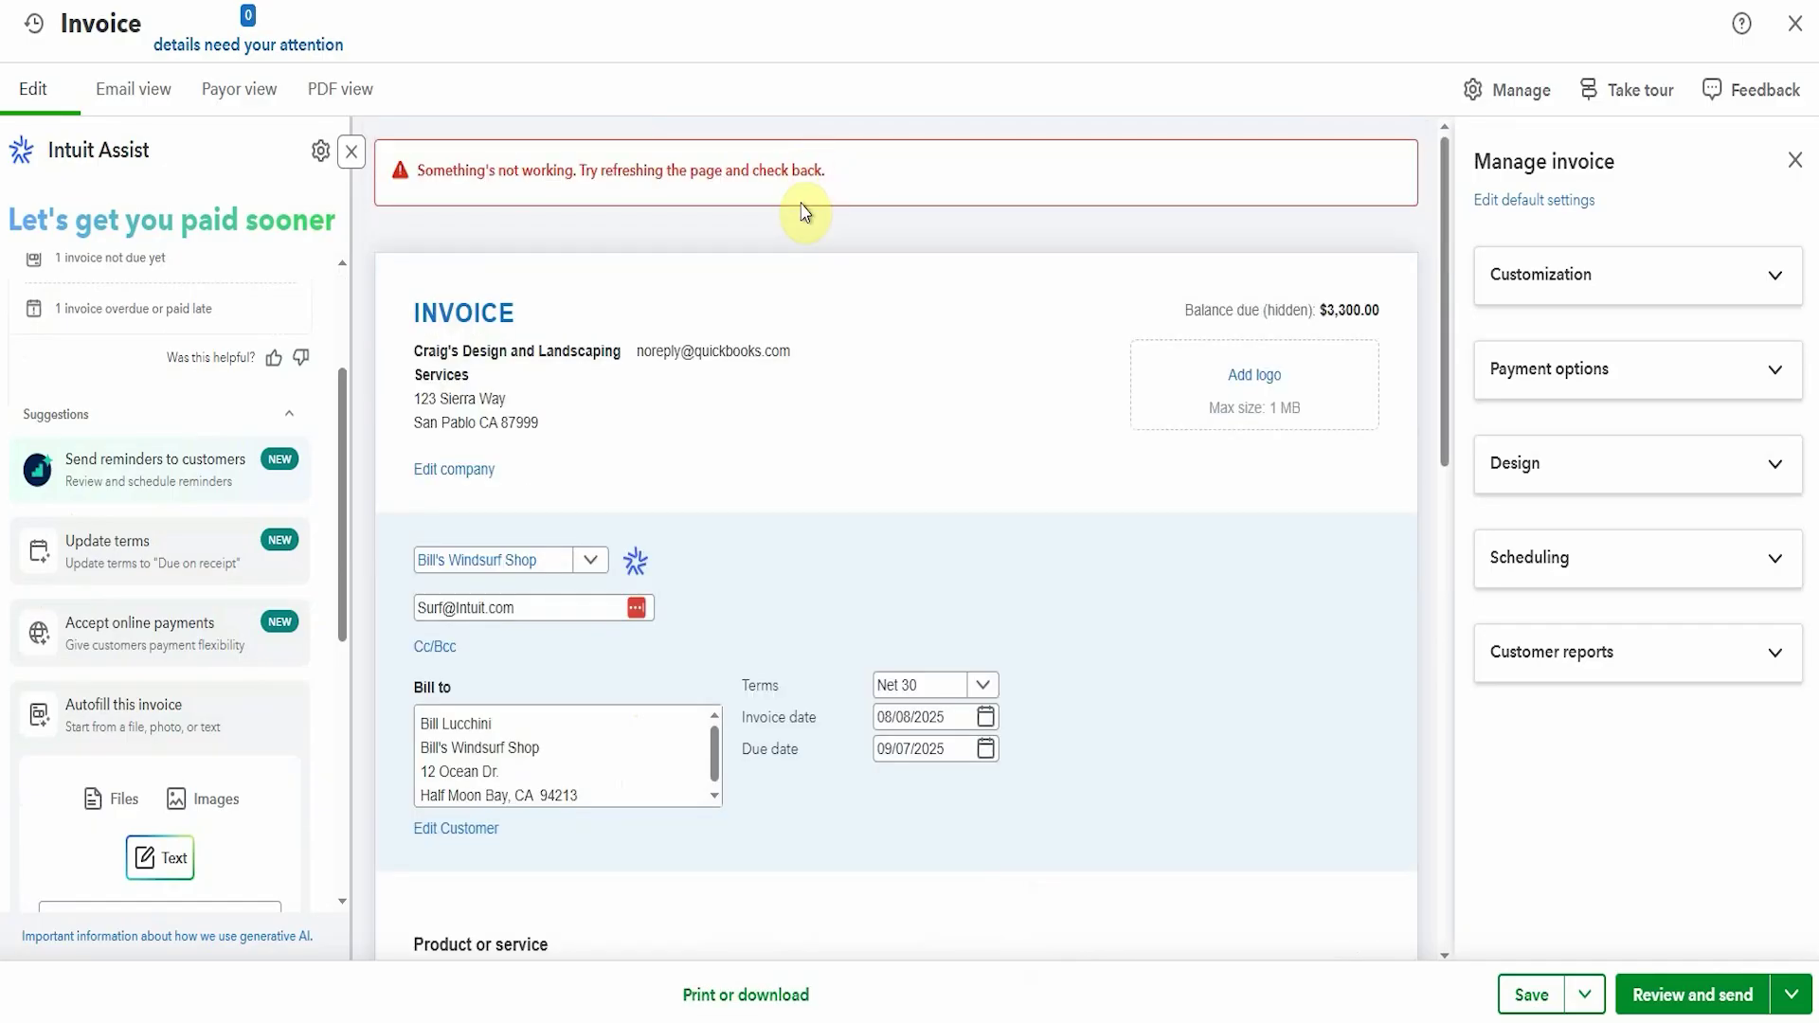
scroll(853, 313, "down", 5)
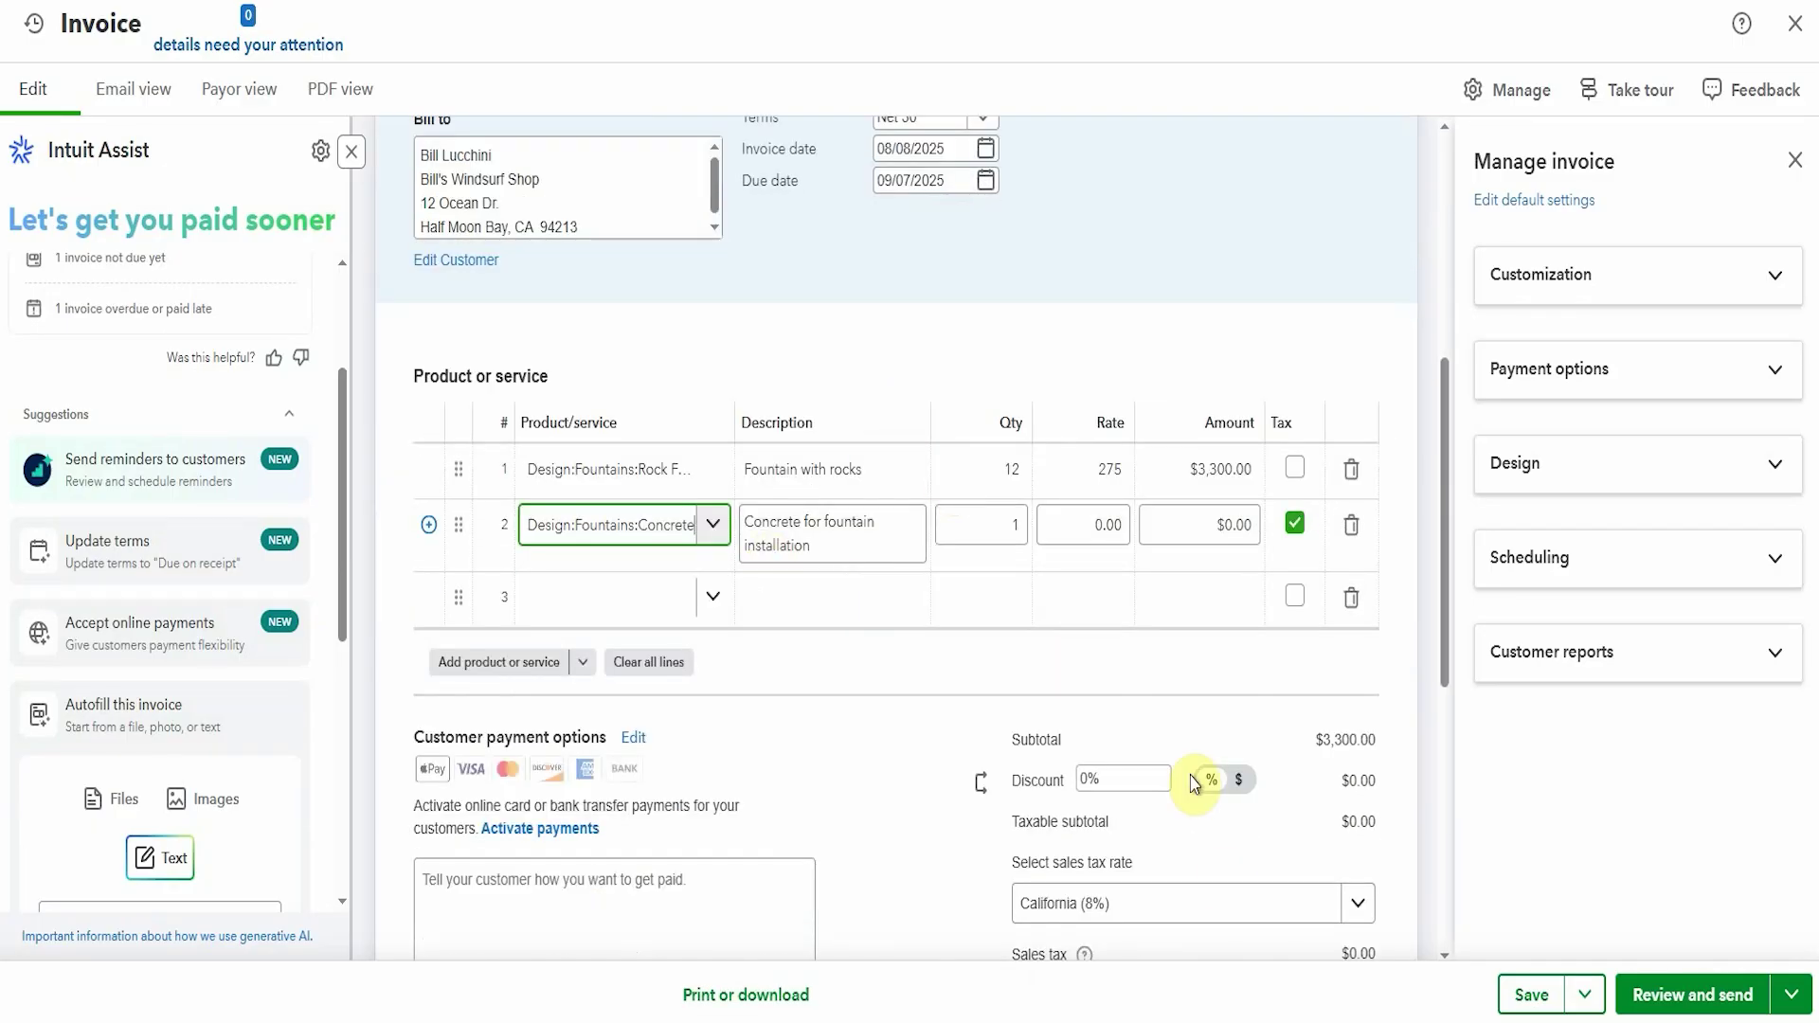
left_click(1055, 512)
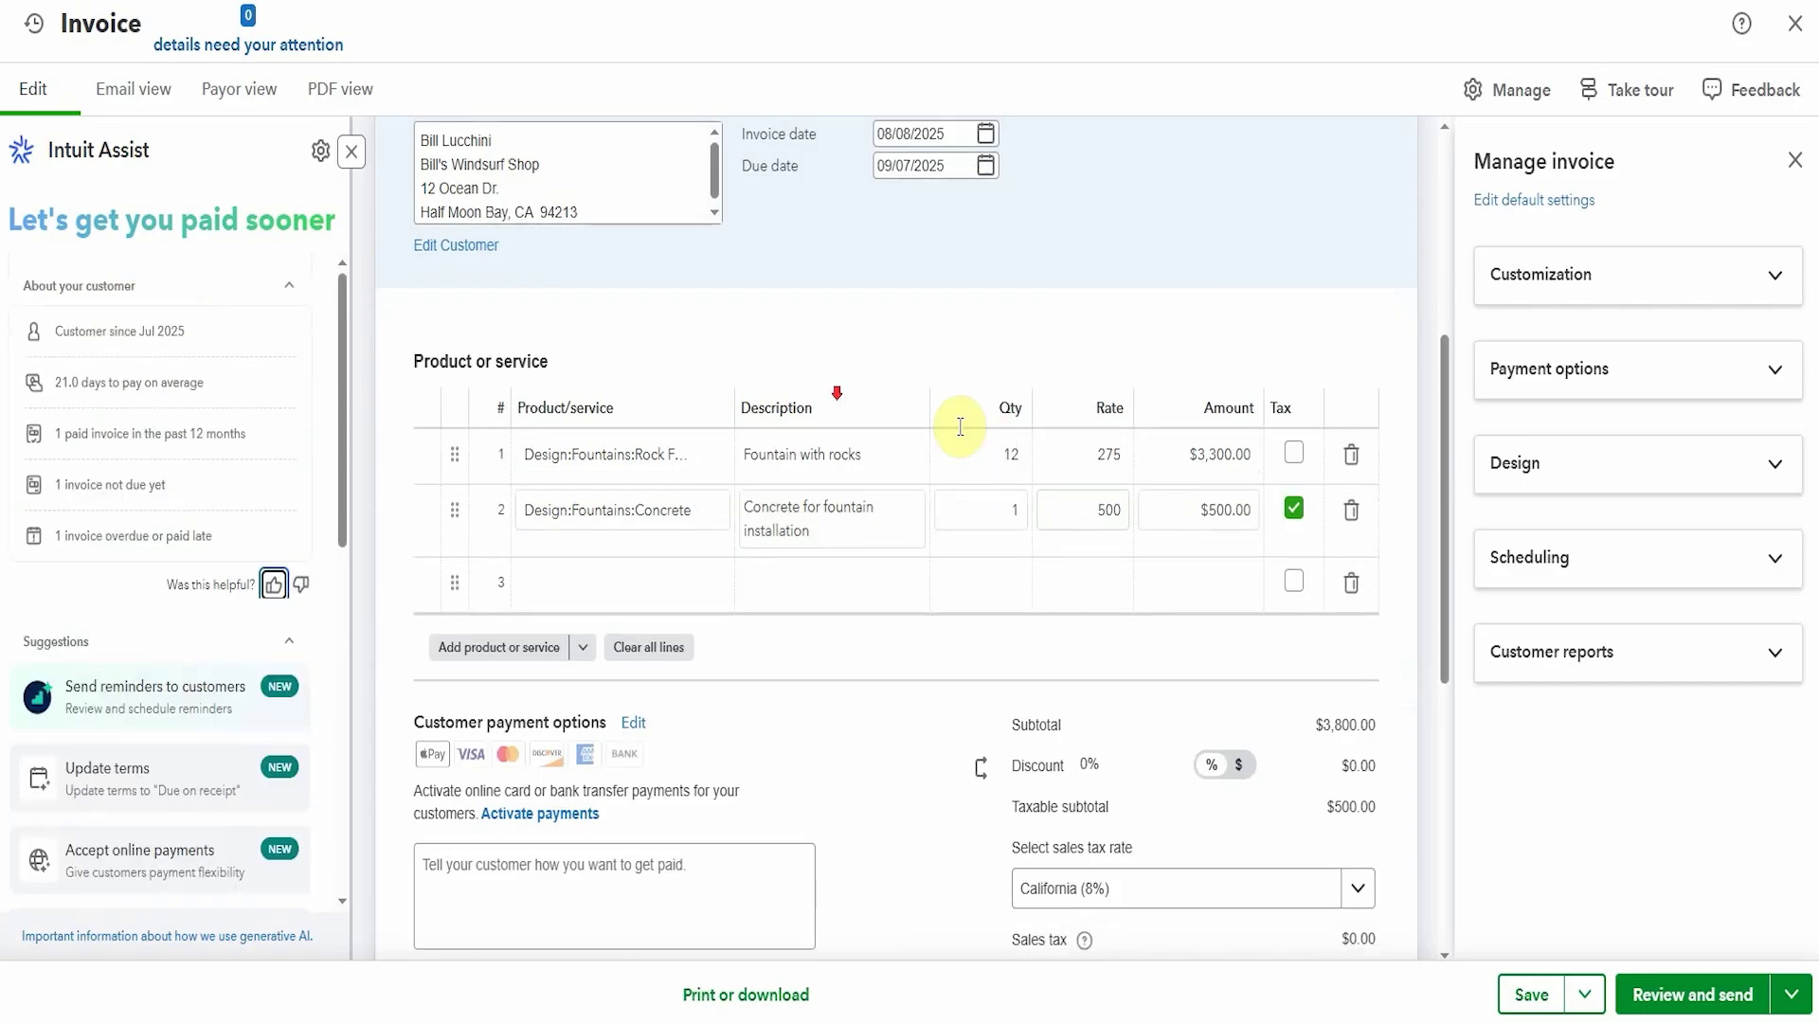
scroll(886, 462, "down", 1)
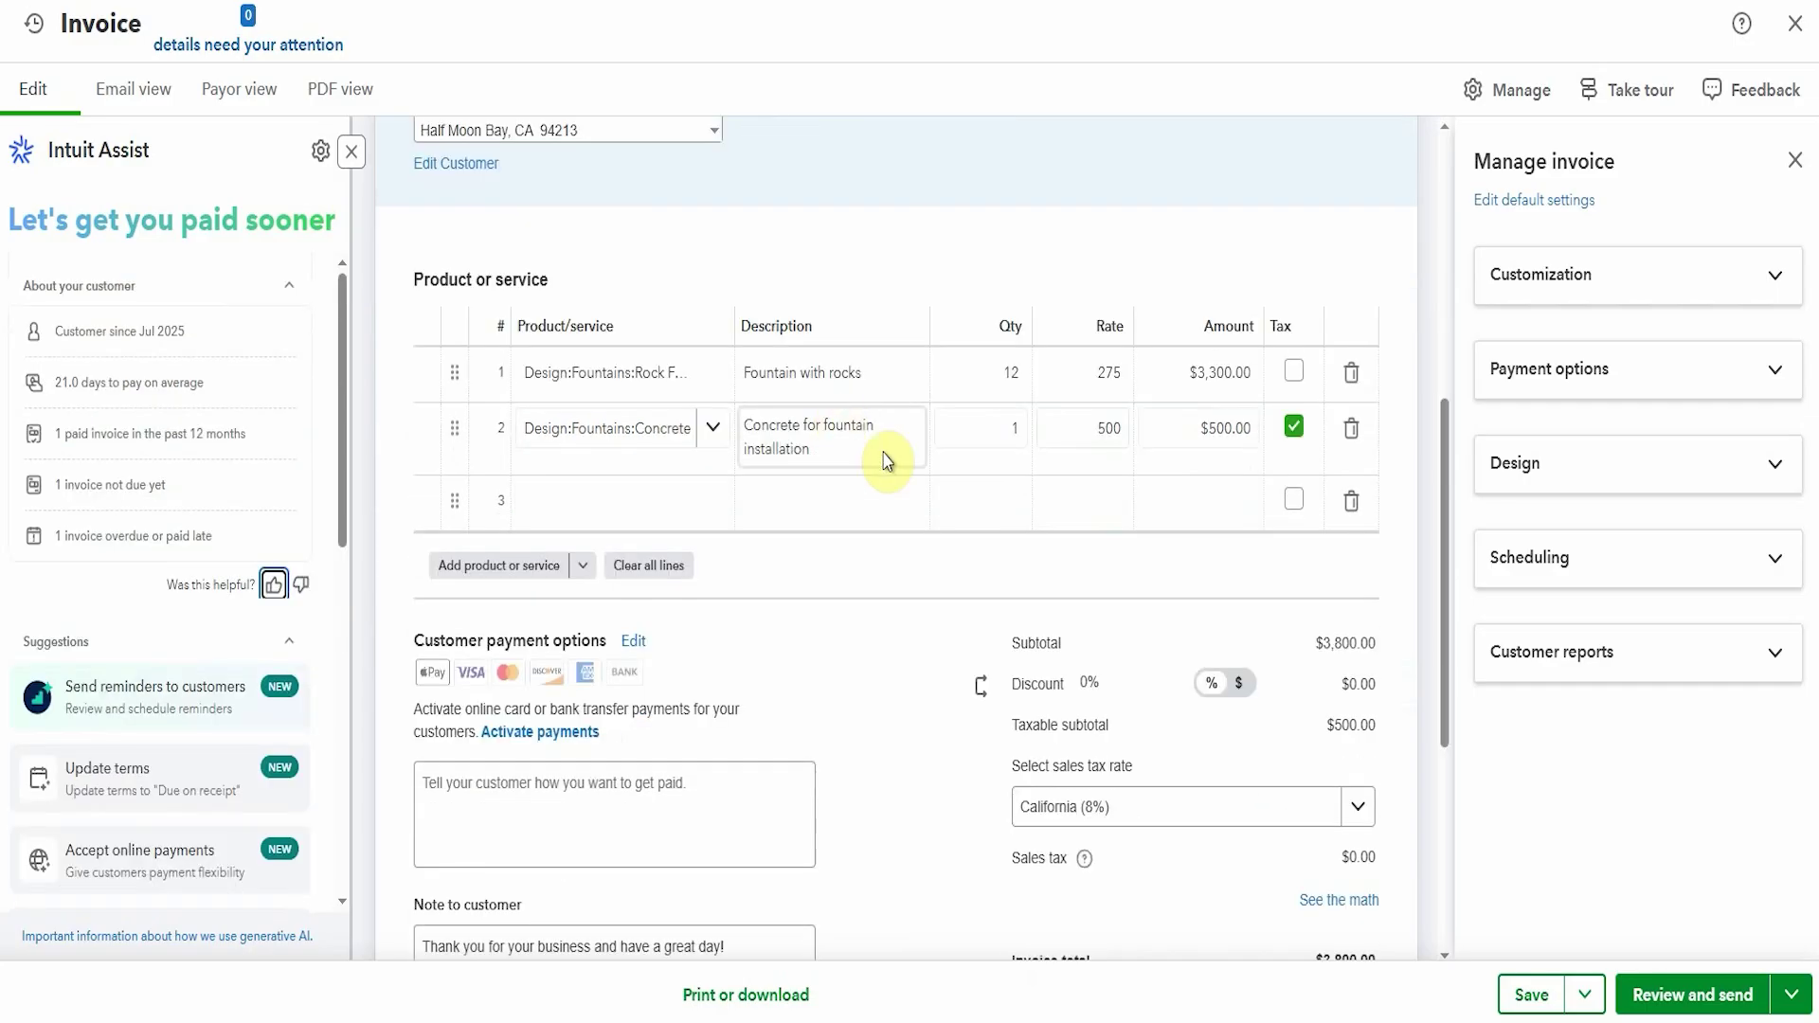
- Record a $500 deposit, leaving $3,300.00 due on the $3,800.00 invoice
scroll(886, 461, "down", 1)
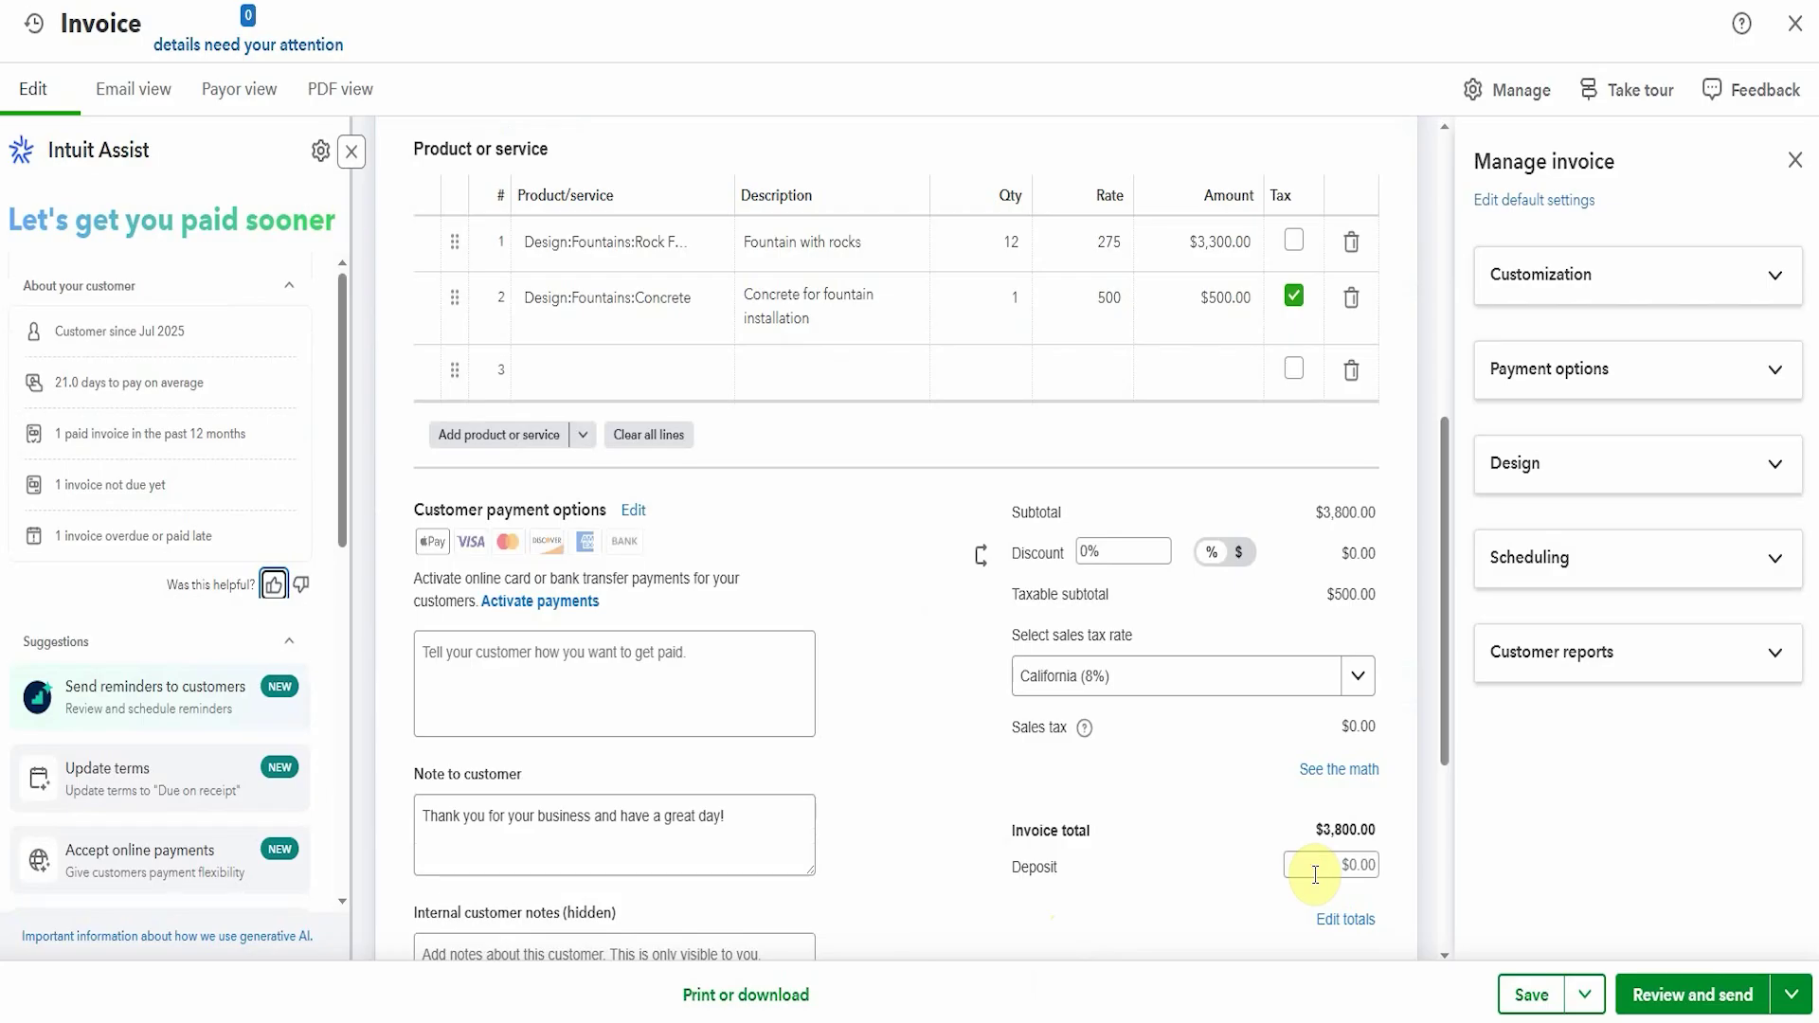
left_click(1315, 873)
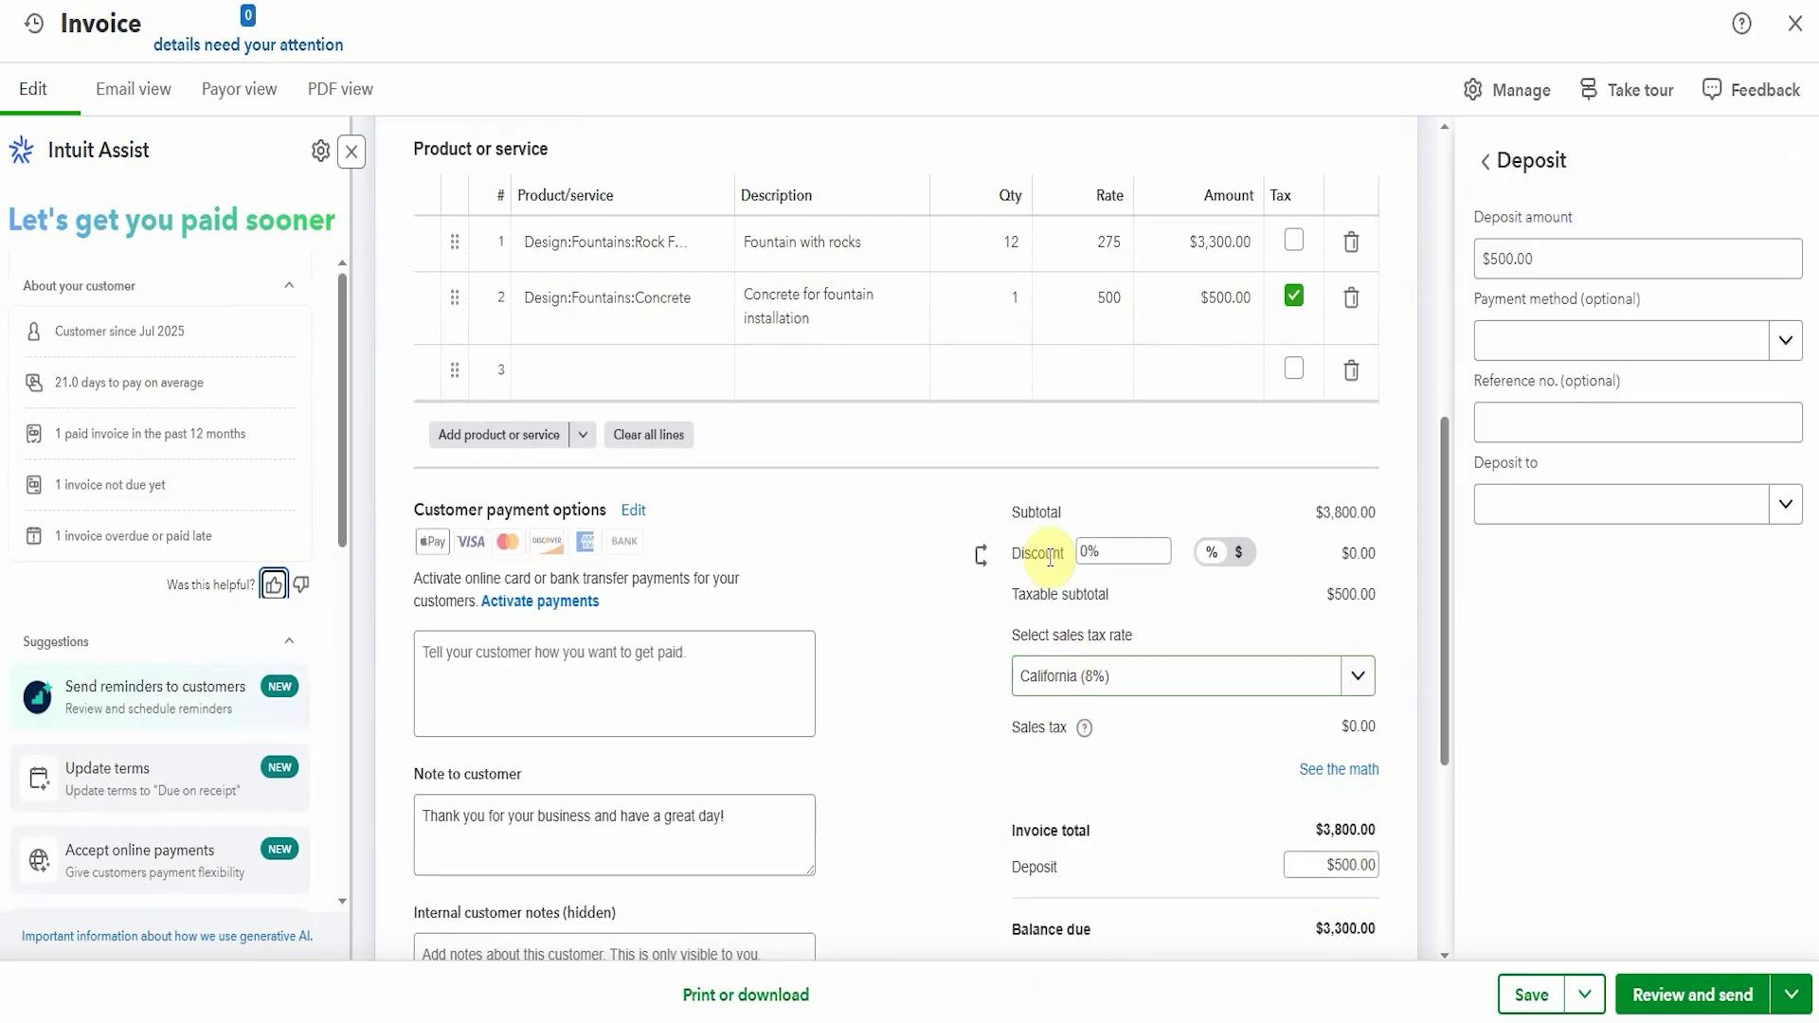
scroll(1050, 557, "up", 4)
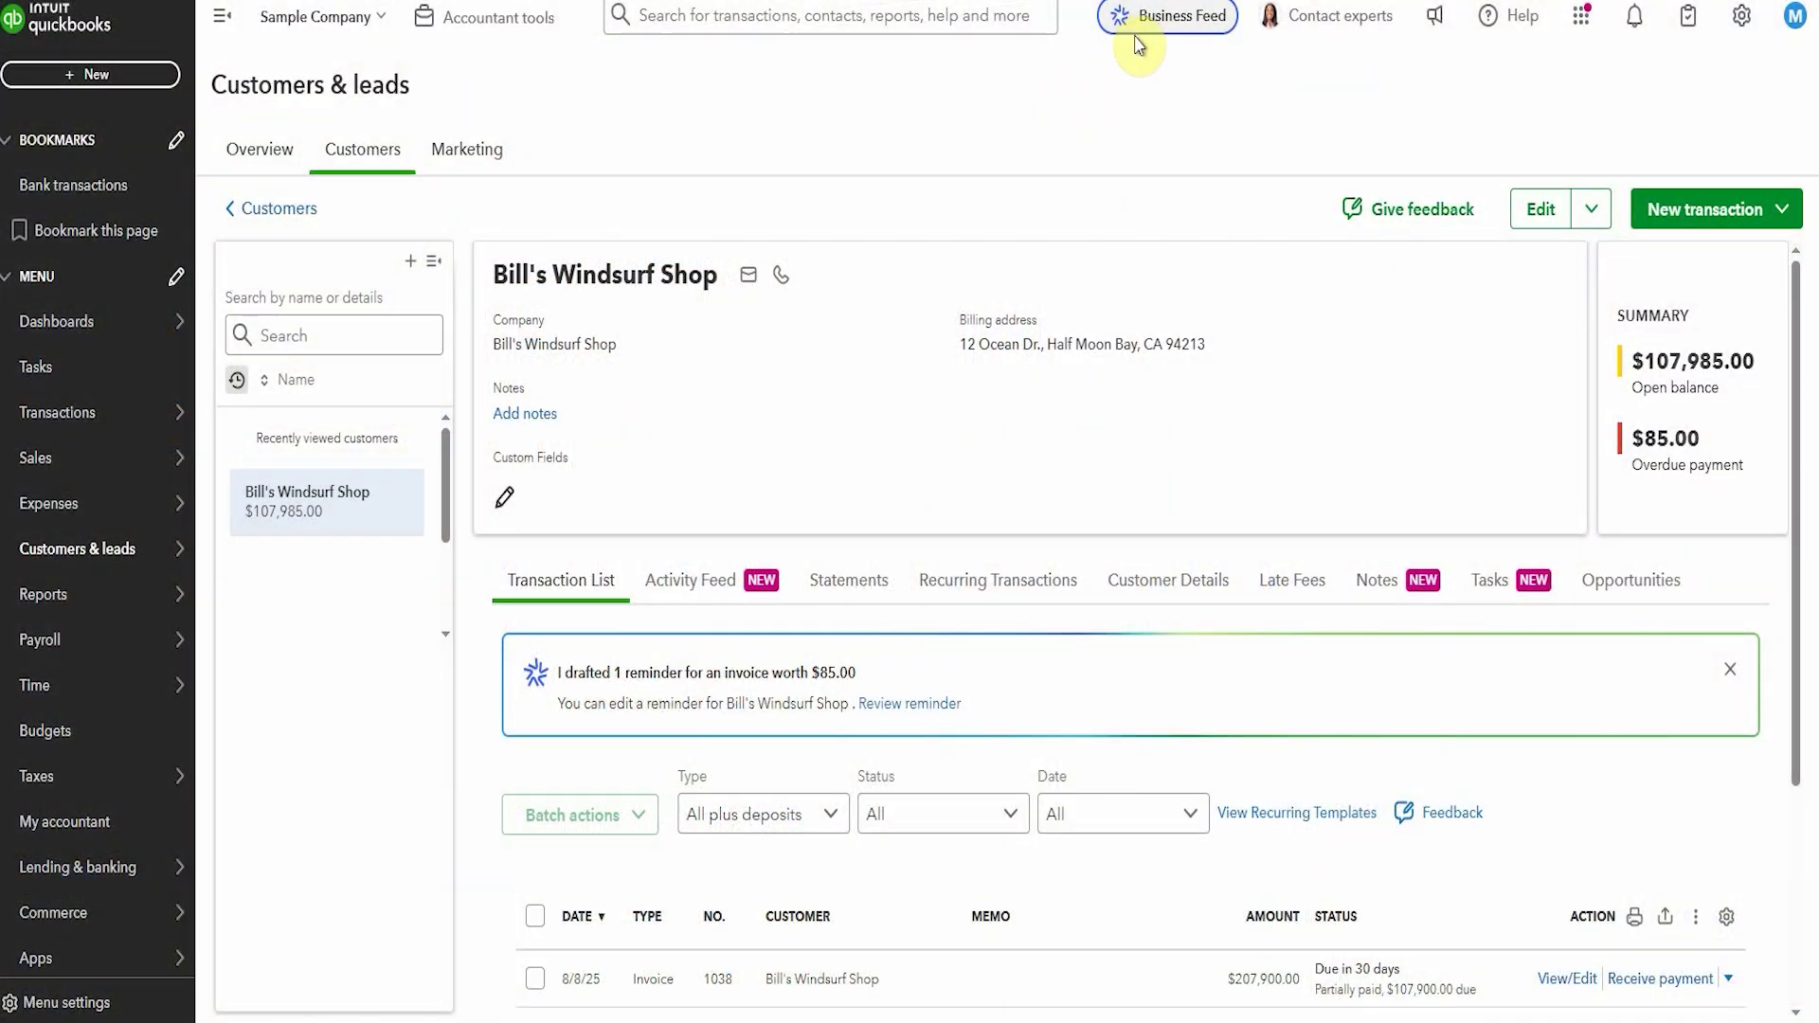
- View the Business Feed's July net profit of $1,481.28 and overdue invoice reminders
left_click(1183, 36)
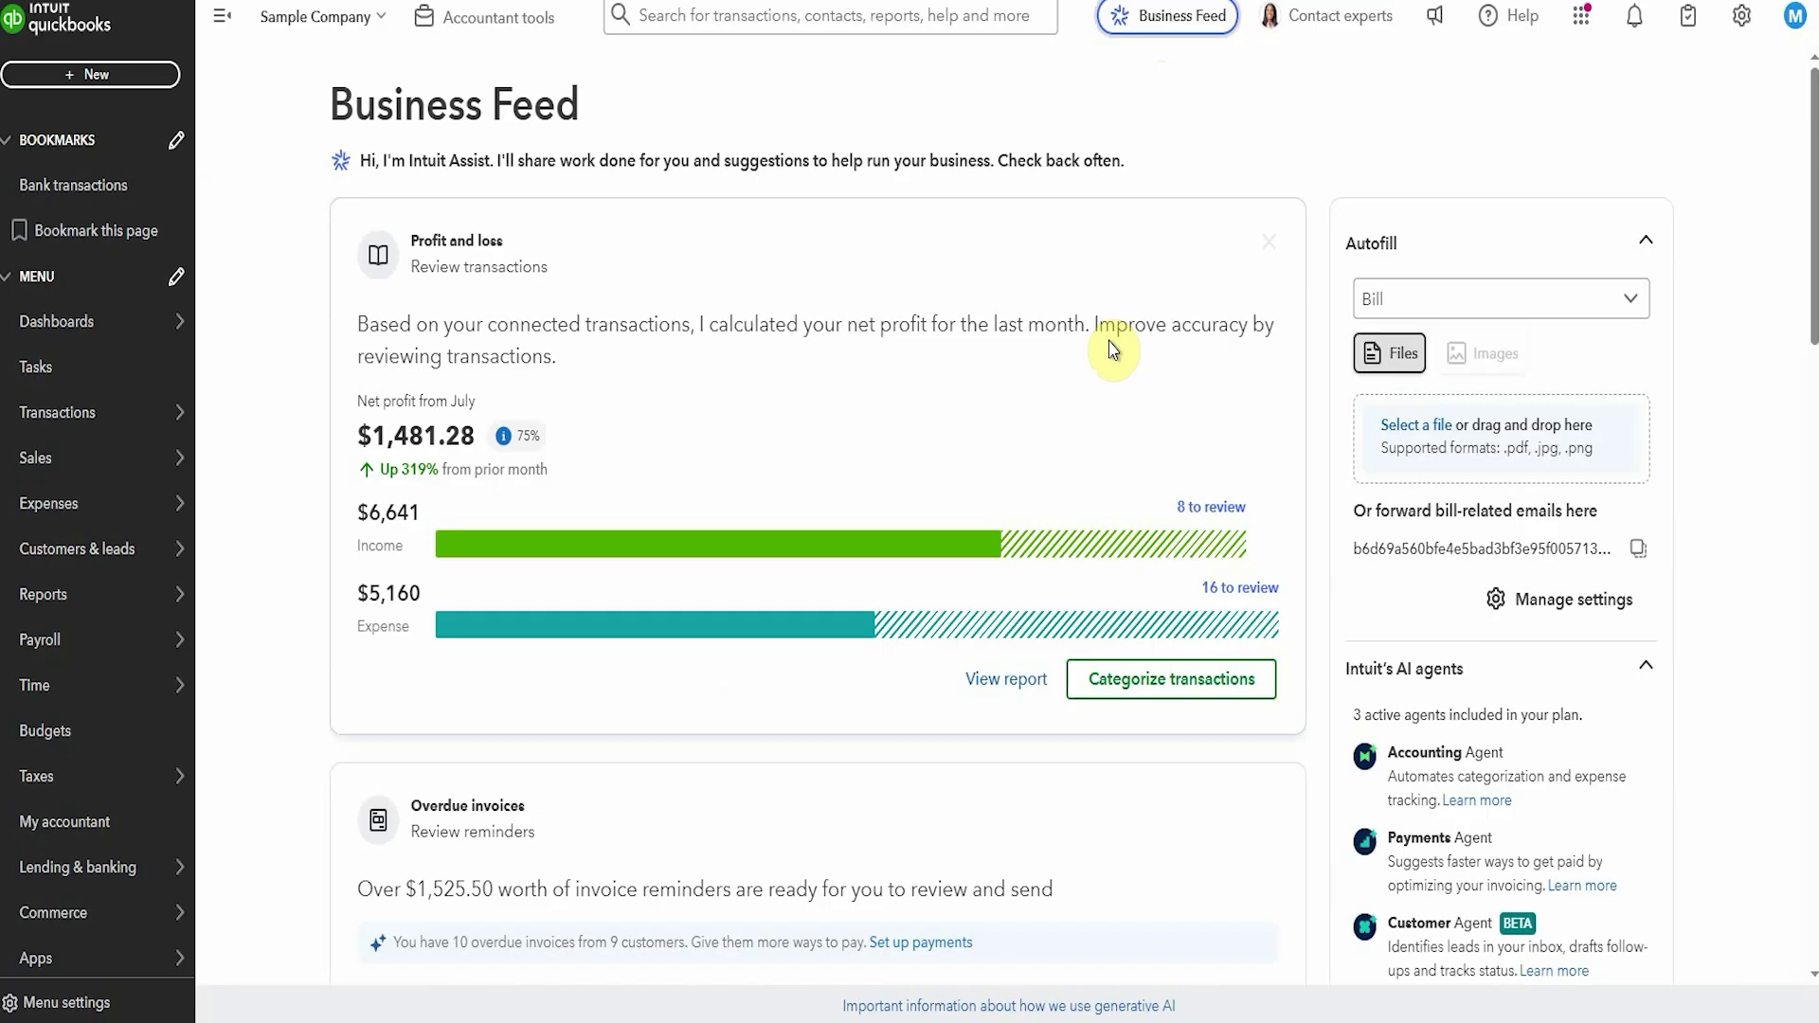
scroll(1002, 243, "down", 1)
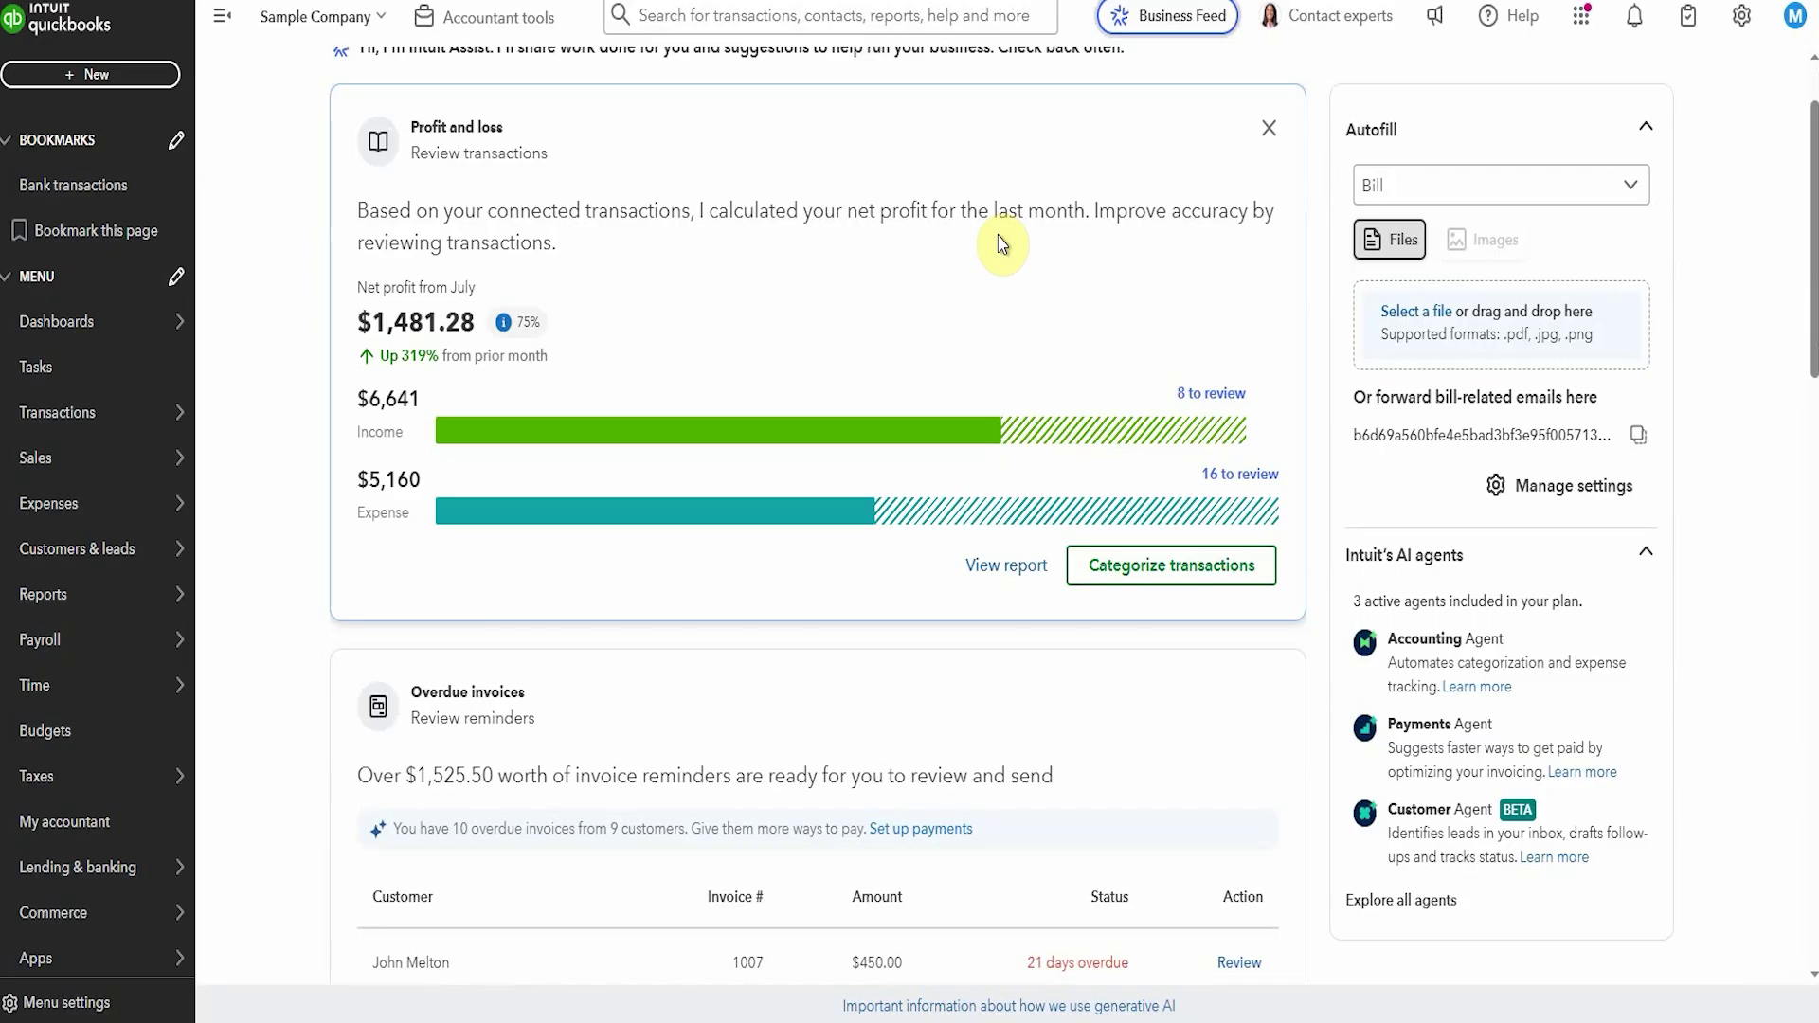
scroll(1001, 244, "down", 5)
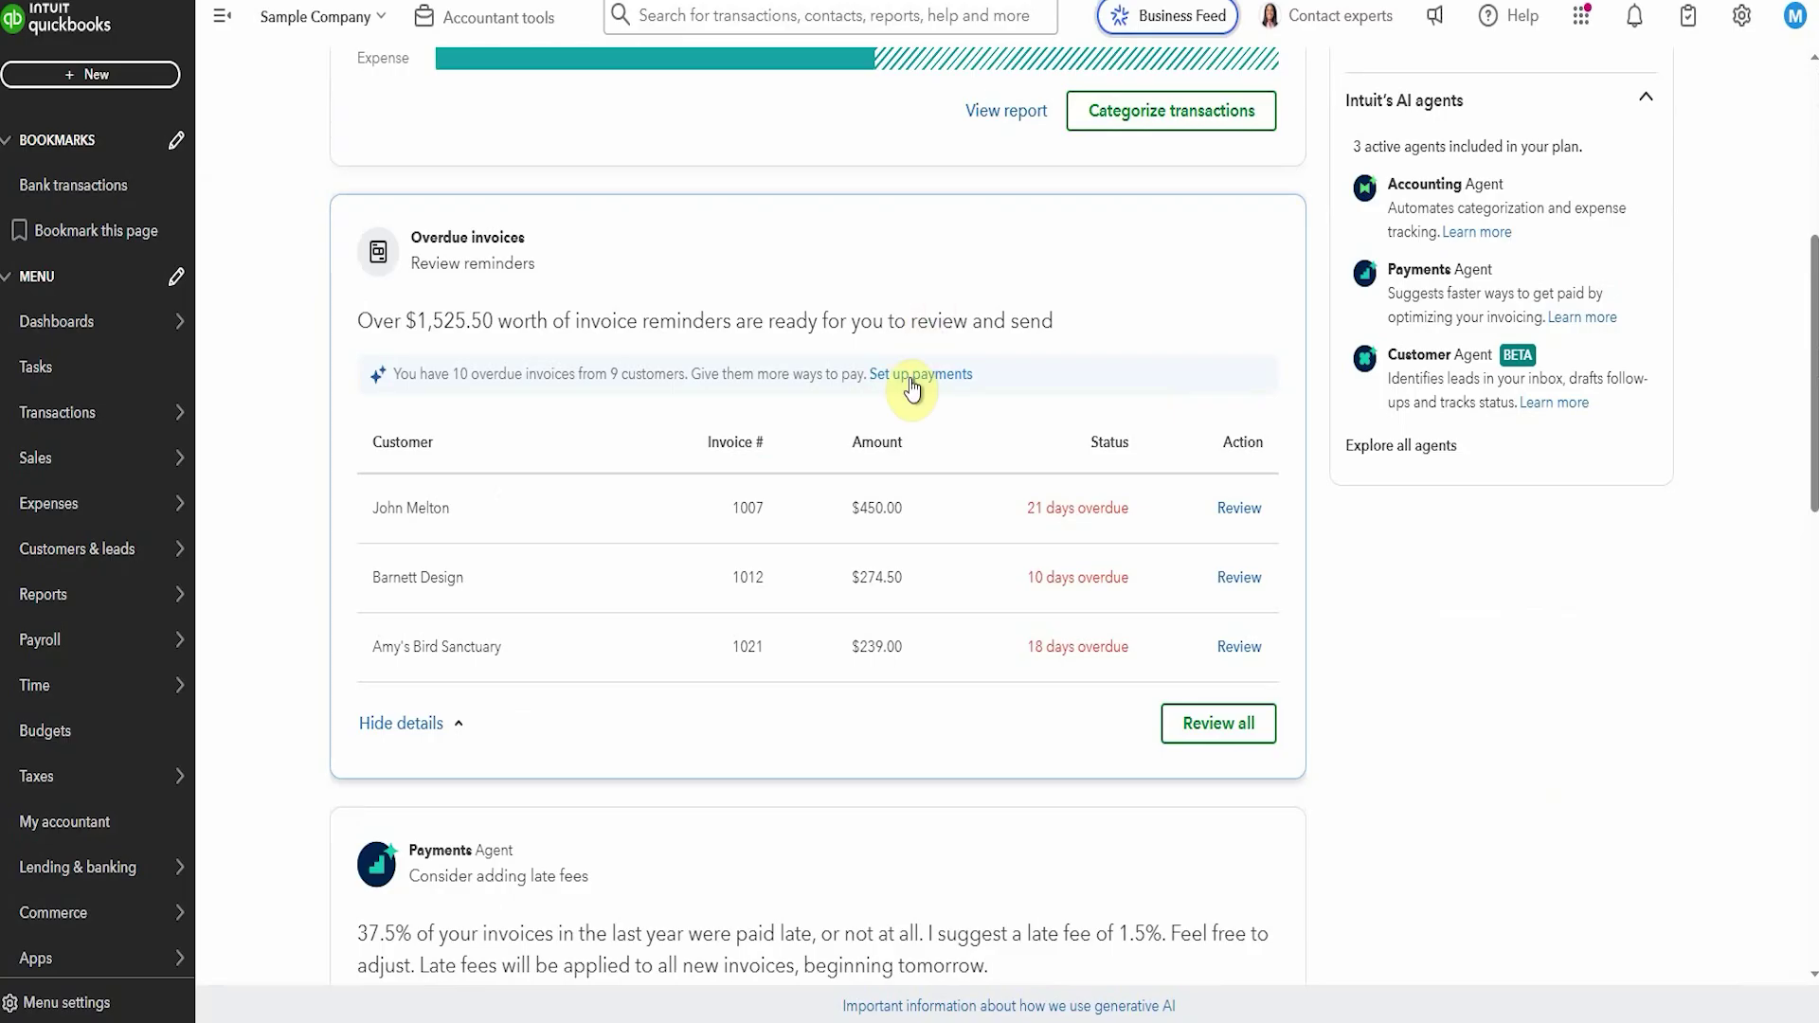
scroll(895, 389, "down", 1)
scroll(721, 407, "down", 4)
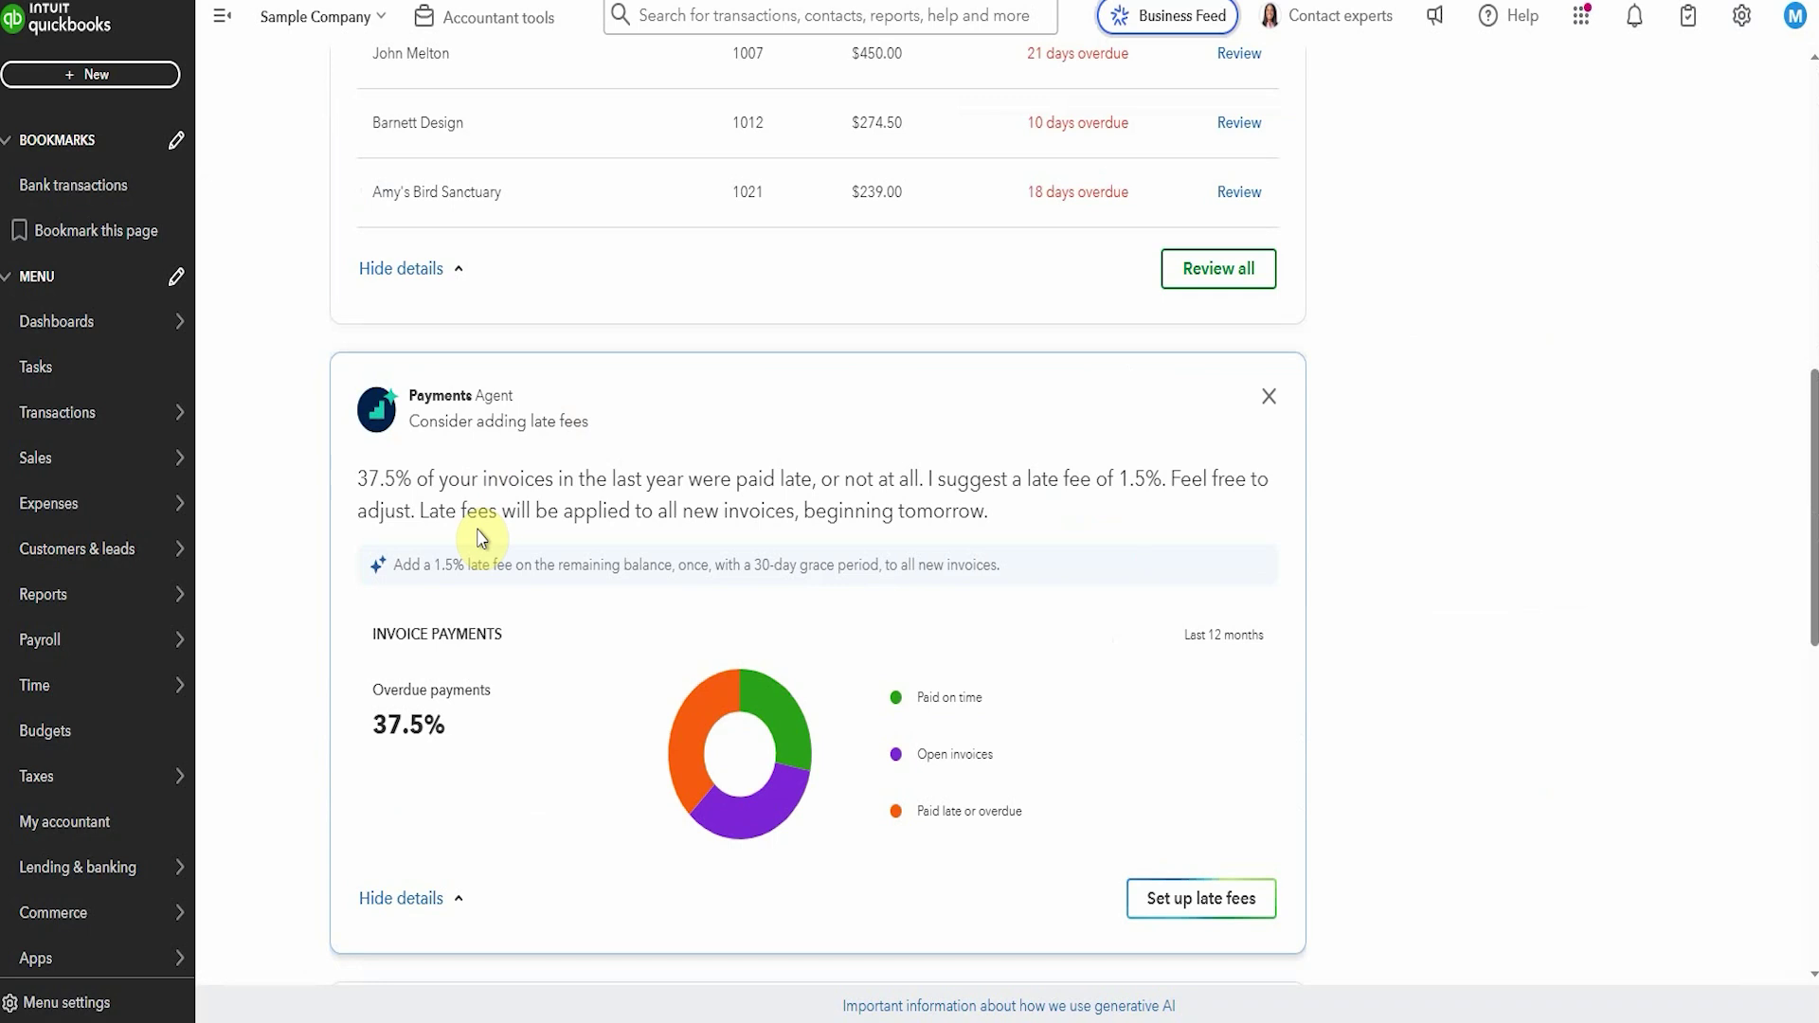
scroll(479, 537, "down", 1)
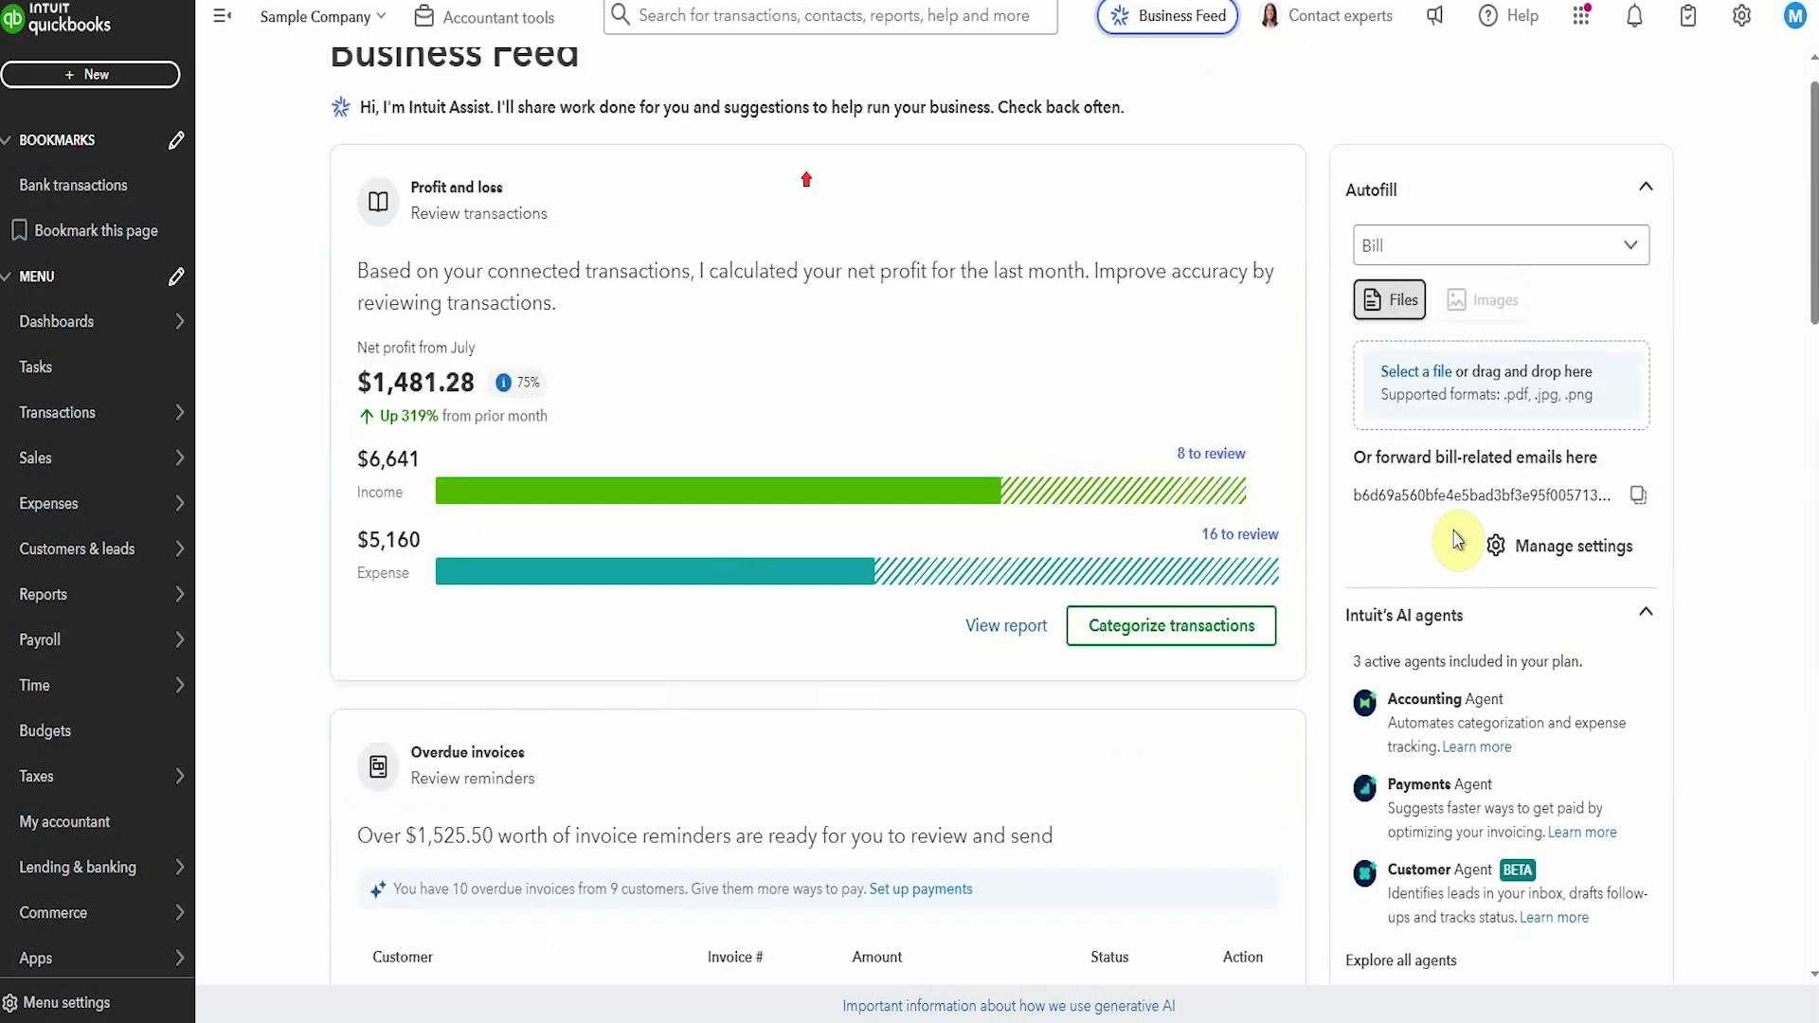
scroll(1326, 615, "up", 1)
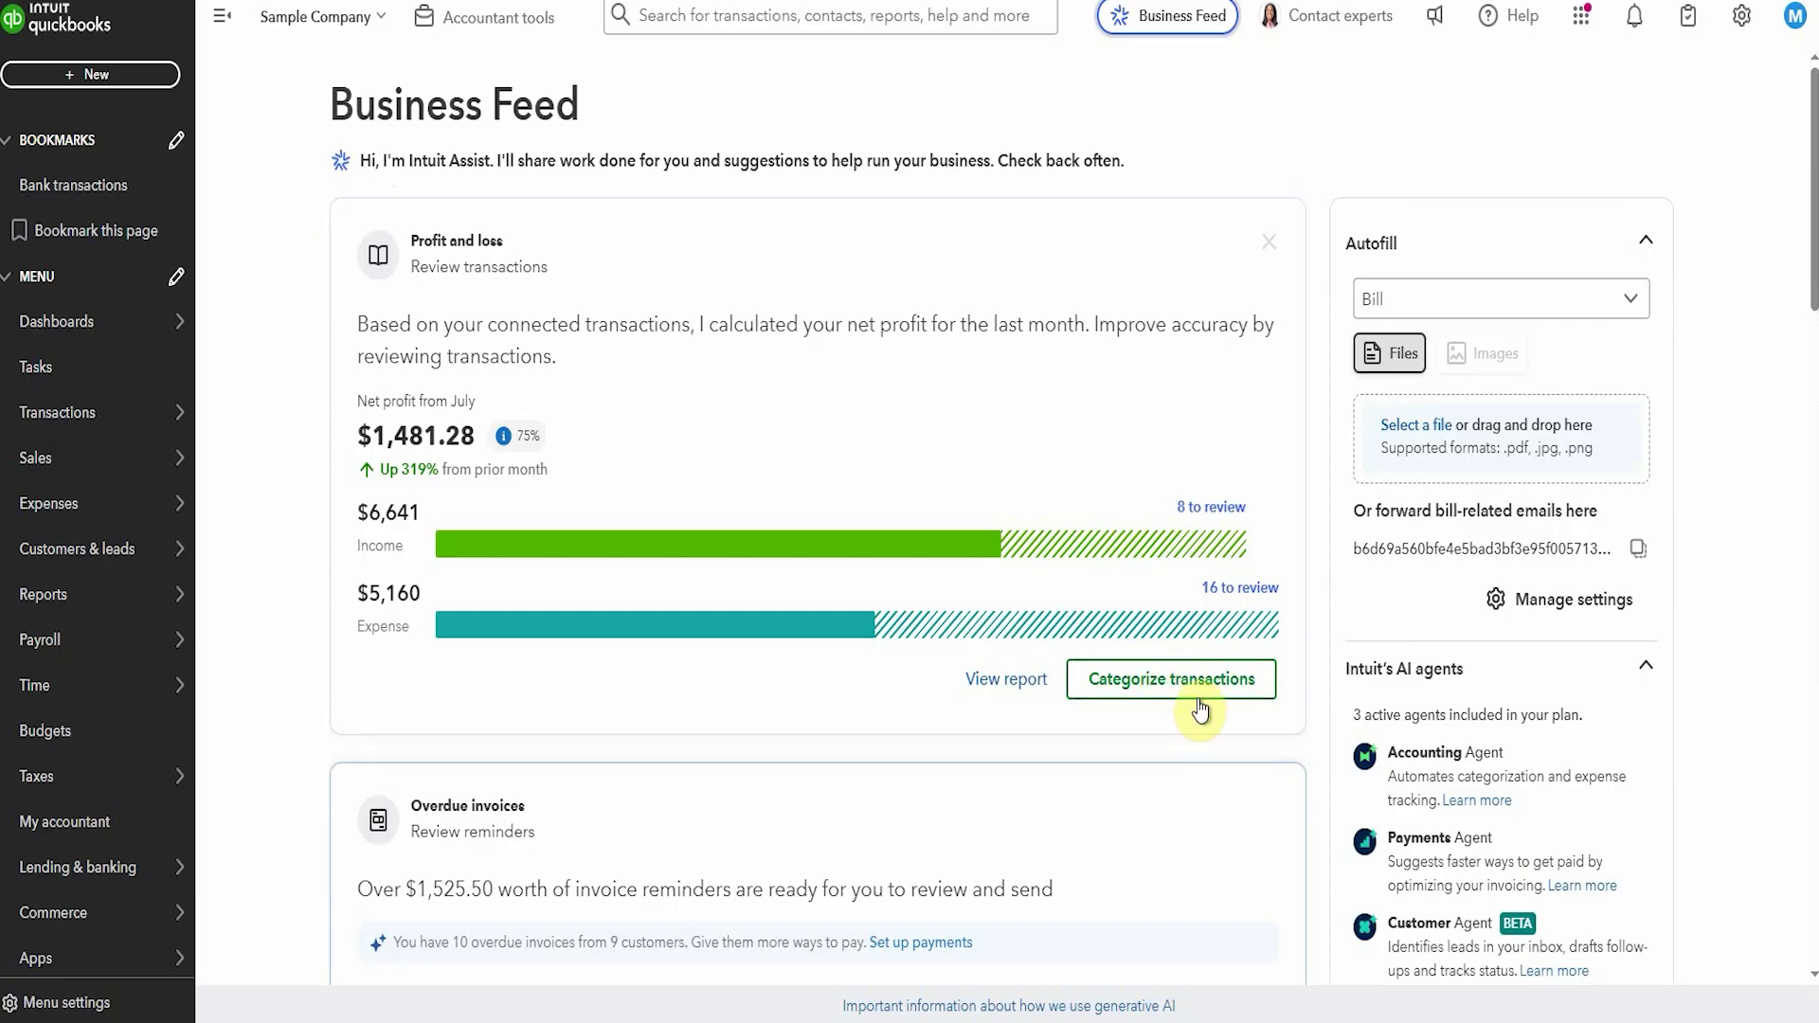
scroll(1004, 568, "down", 5)
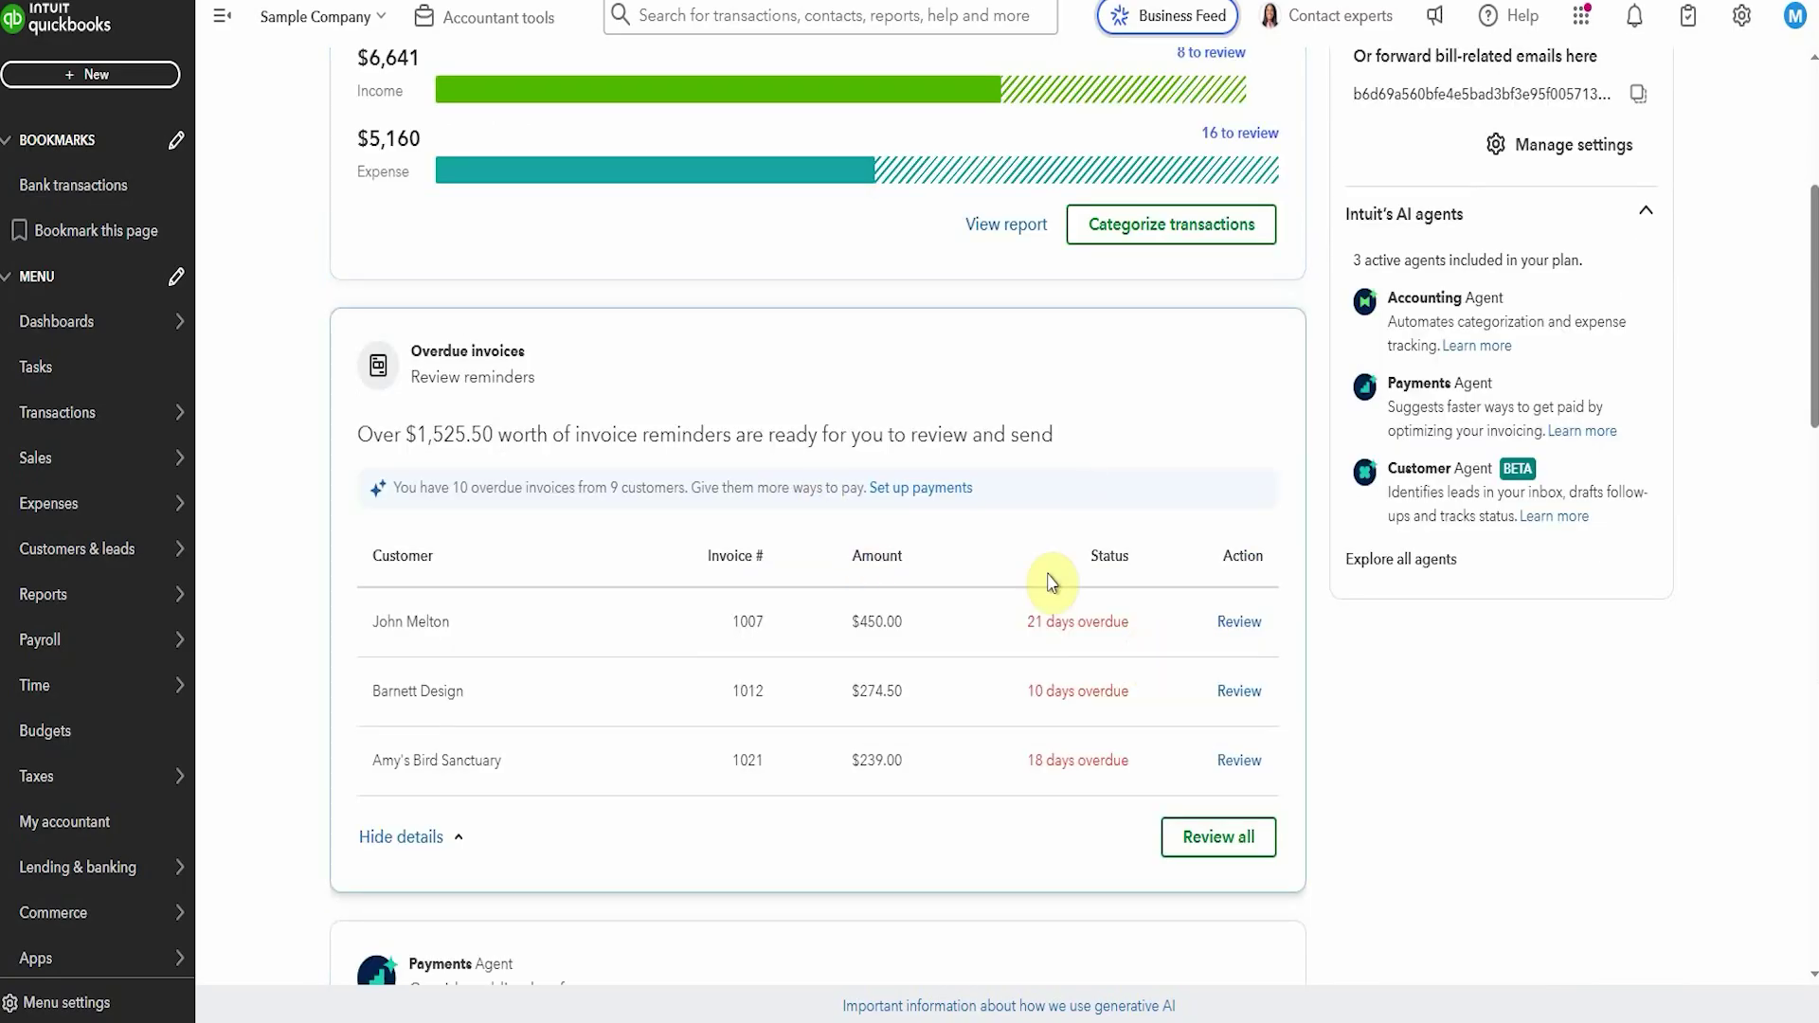
scroll(1130, 708, "down", 10)
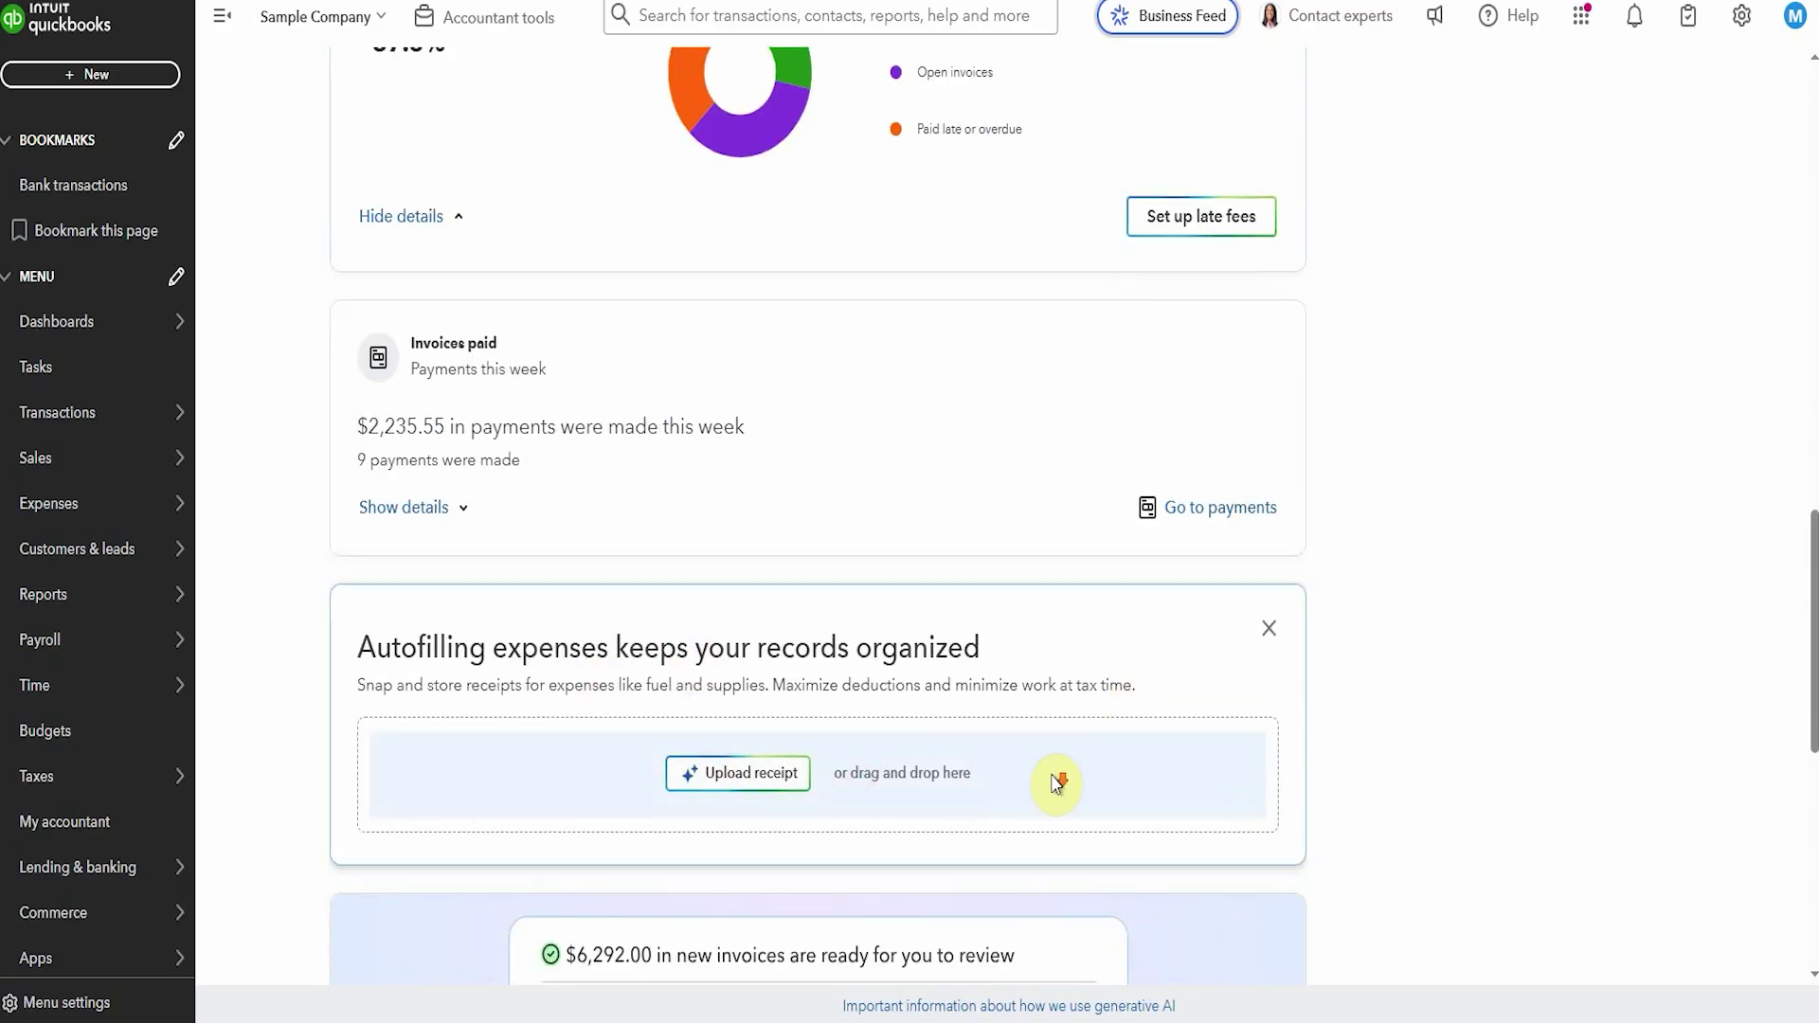
scroll(1130, 775, "down", 4)
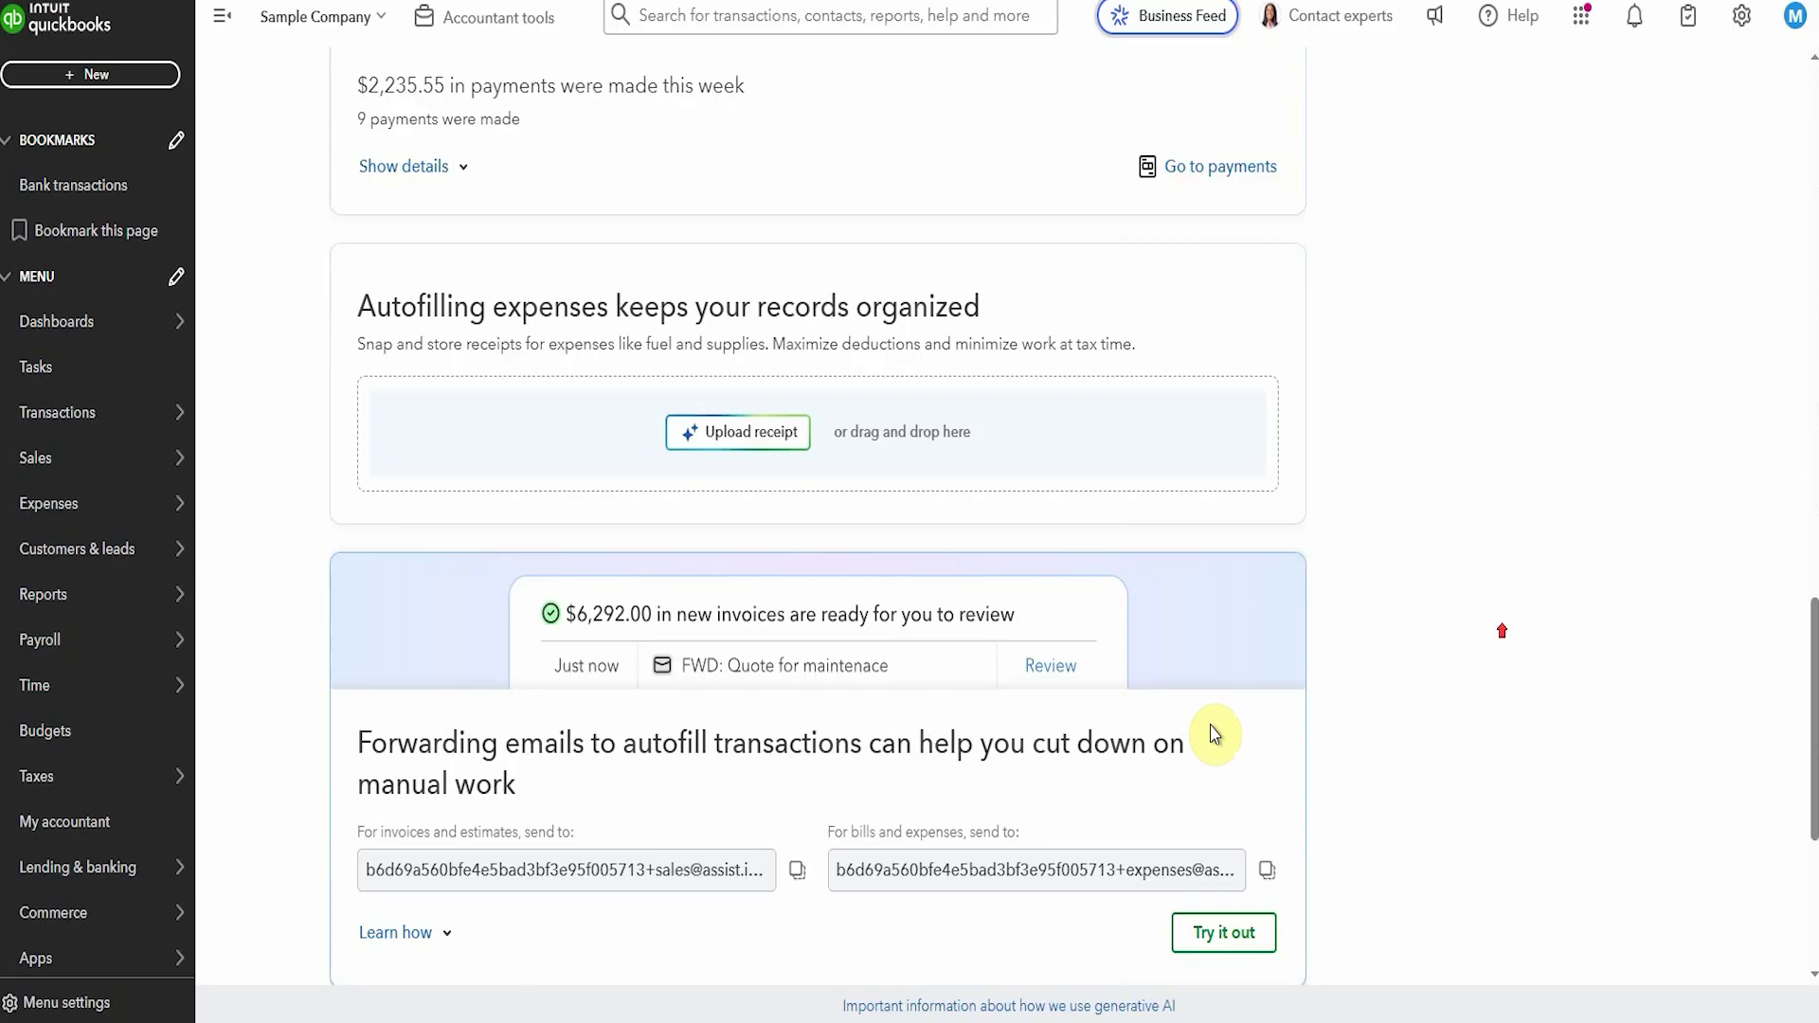
scroll(1512, 635, "up", 10)
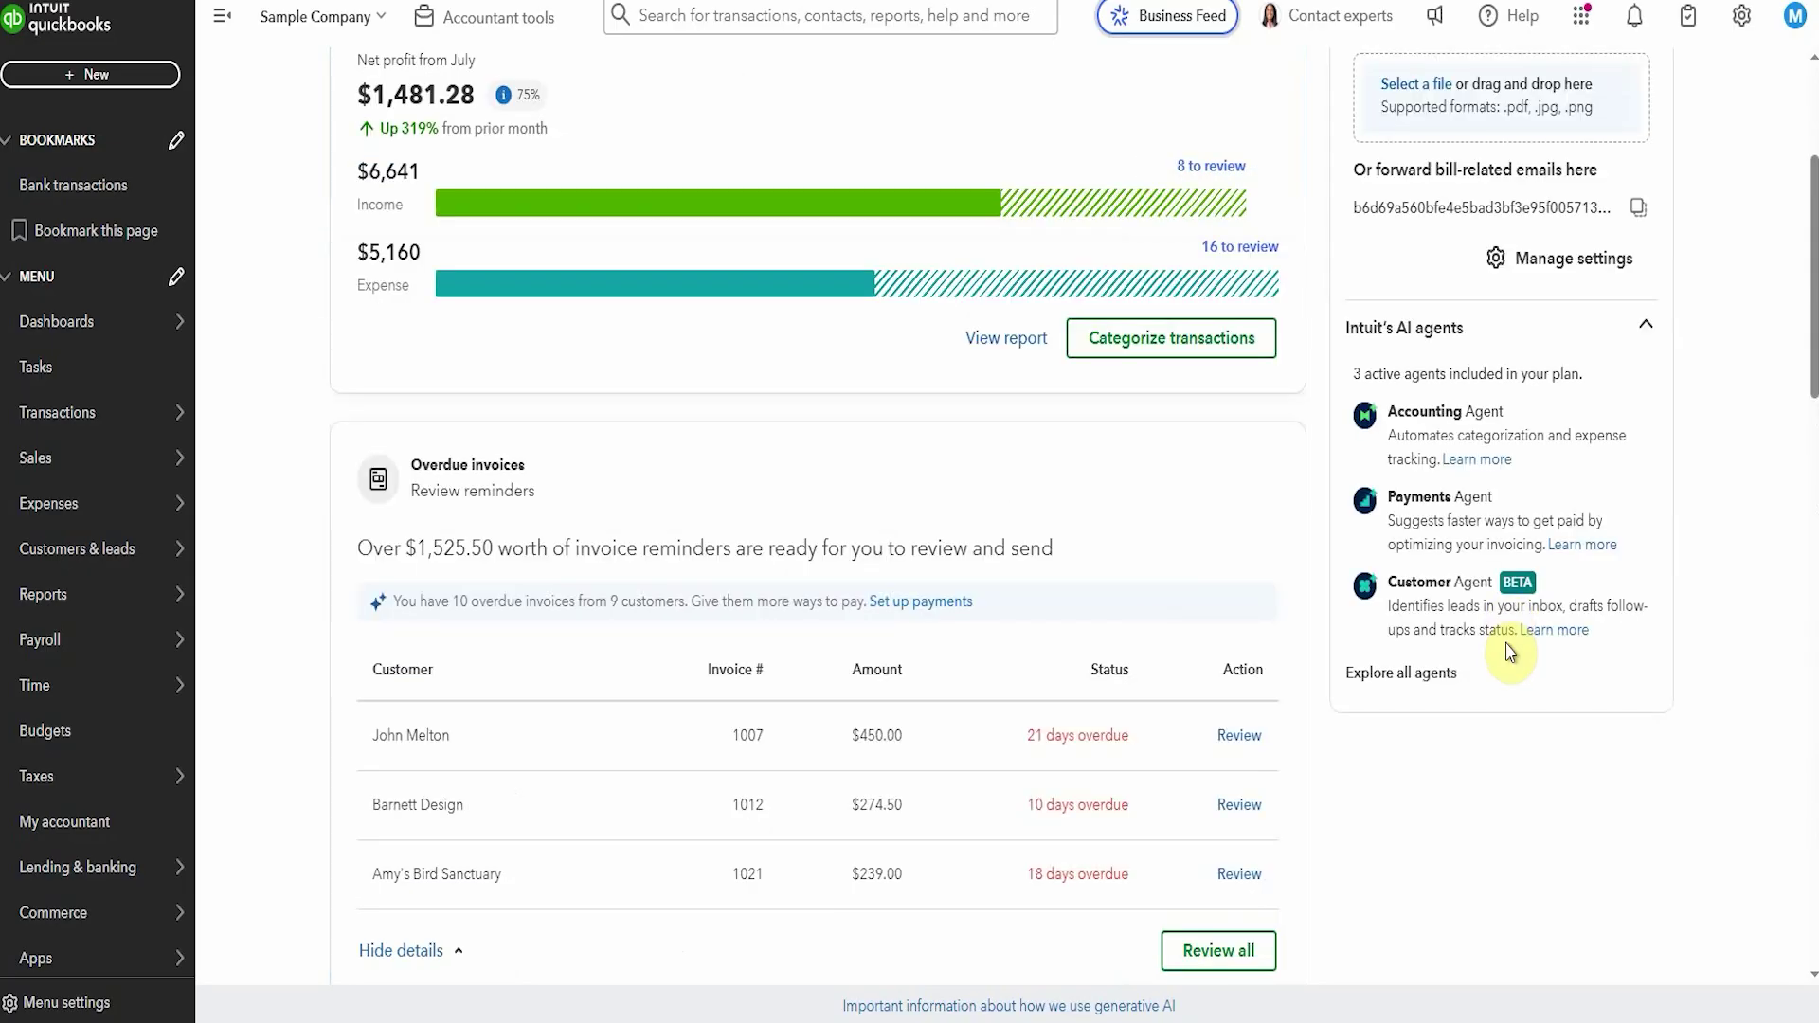